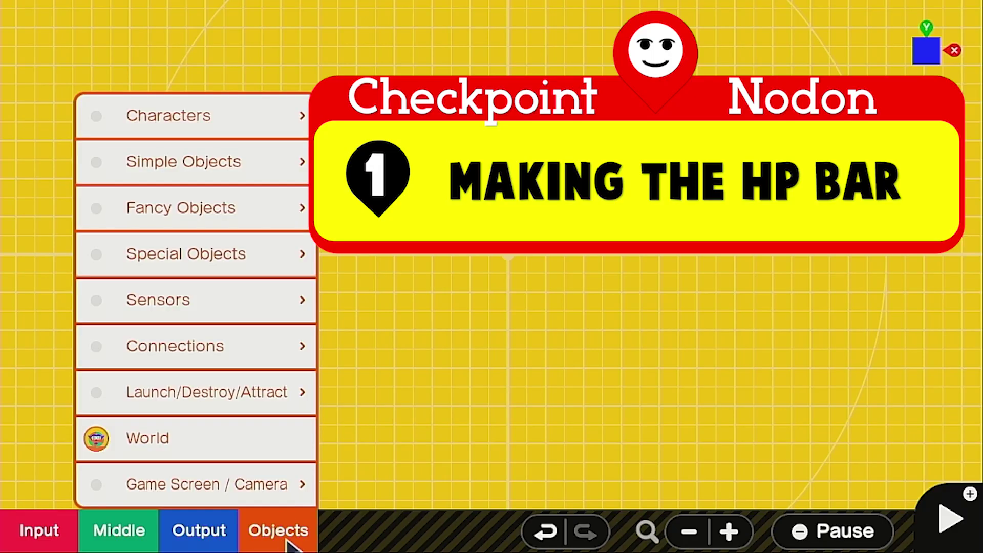
Step: Place a Game Screen Nodon and move it higher on the canvas
mouse_move(267, 485)
click(522, 359)
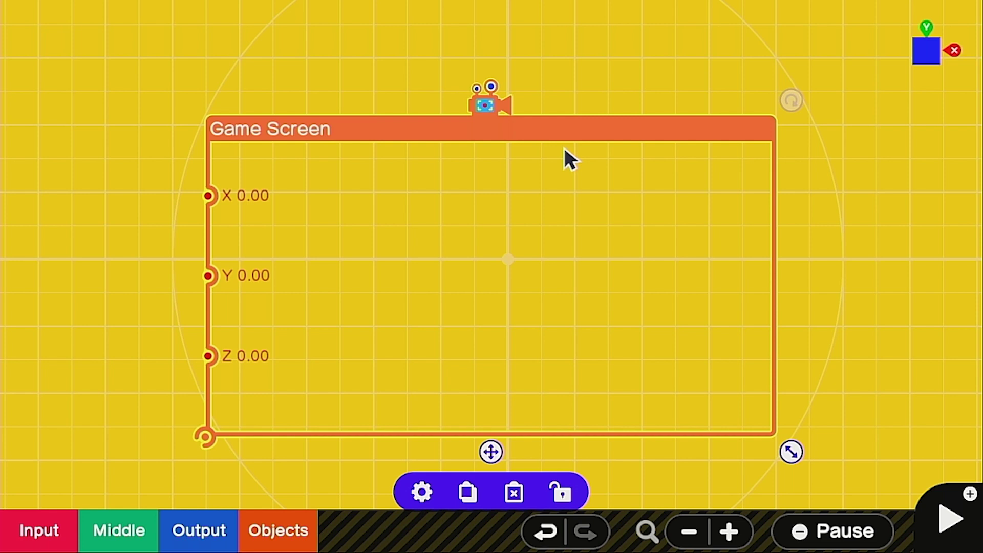
drag(563, 145, 584, 109)
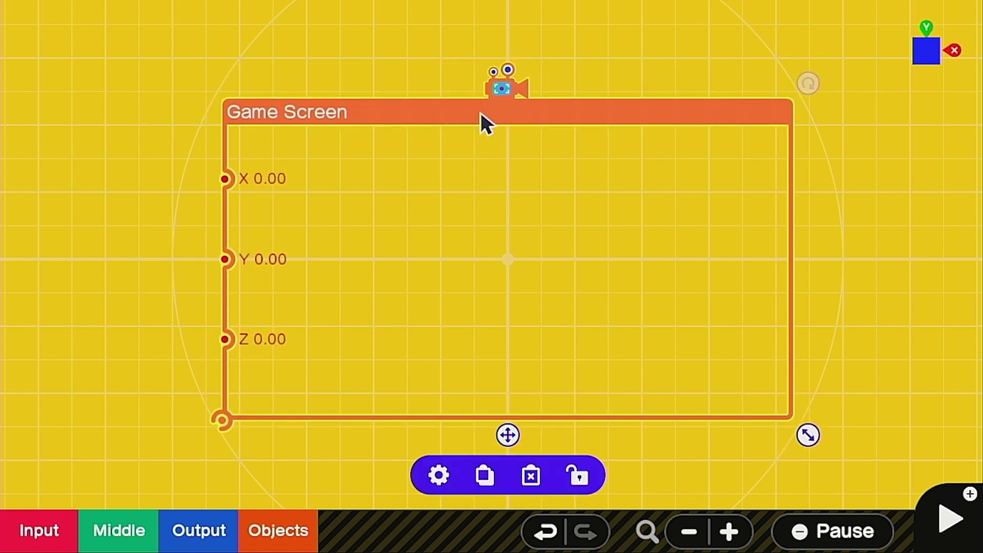
drag(480, 112, 484, 57)
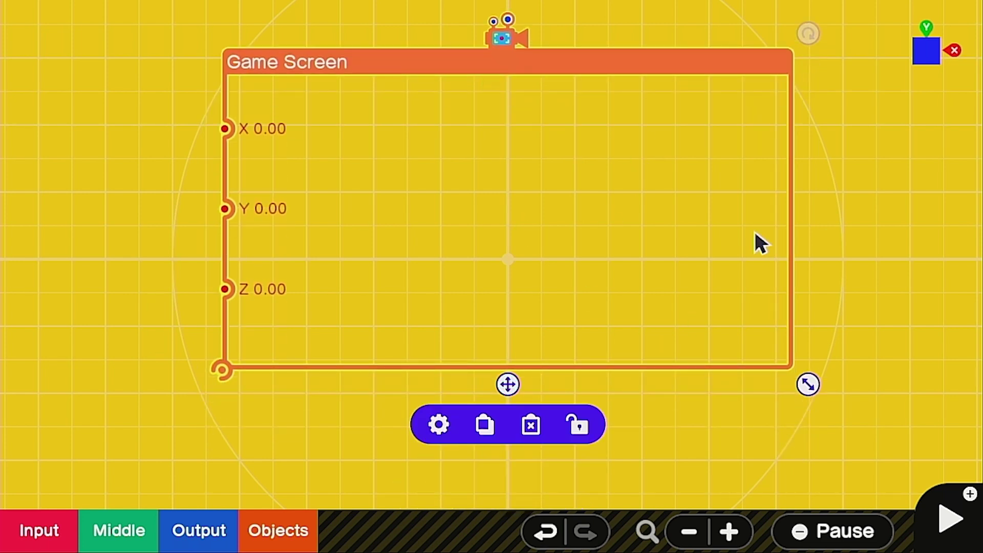
click(292, 424)
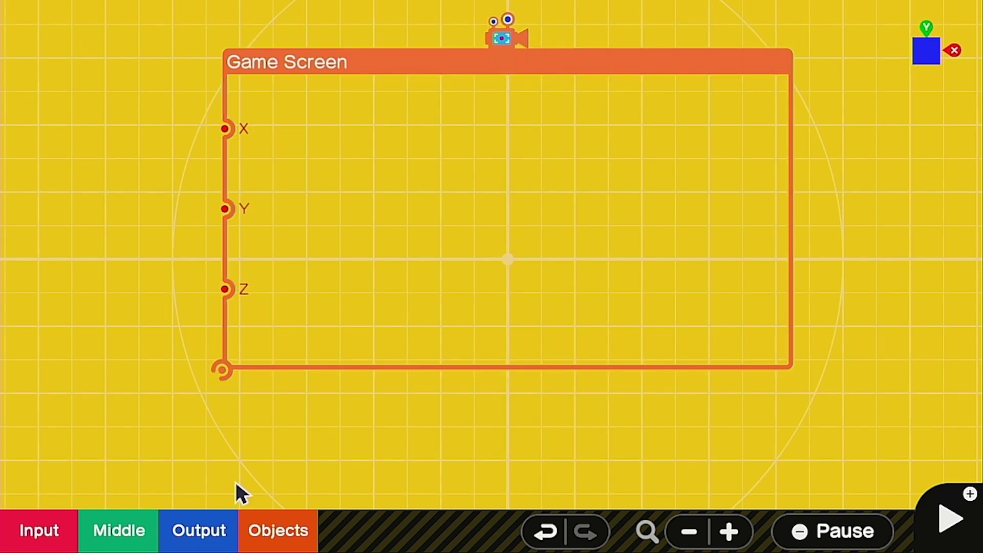
Step: Add a Text Object to the game screen and change its text to 'HP'
click(266, 530)
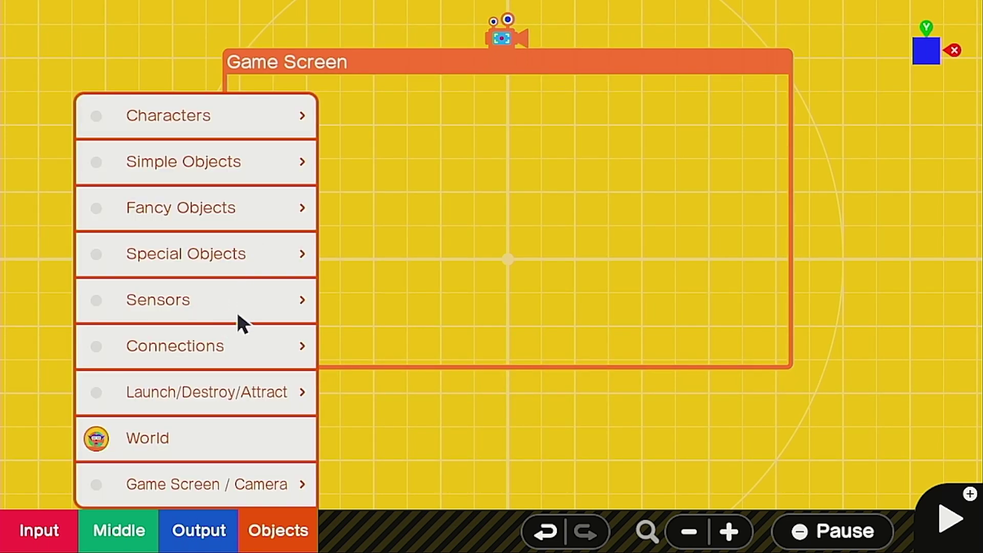
click(256, 256)
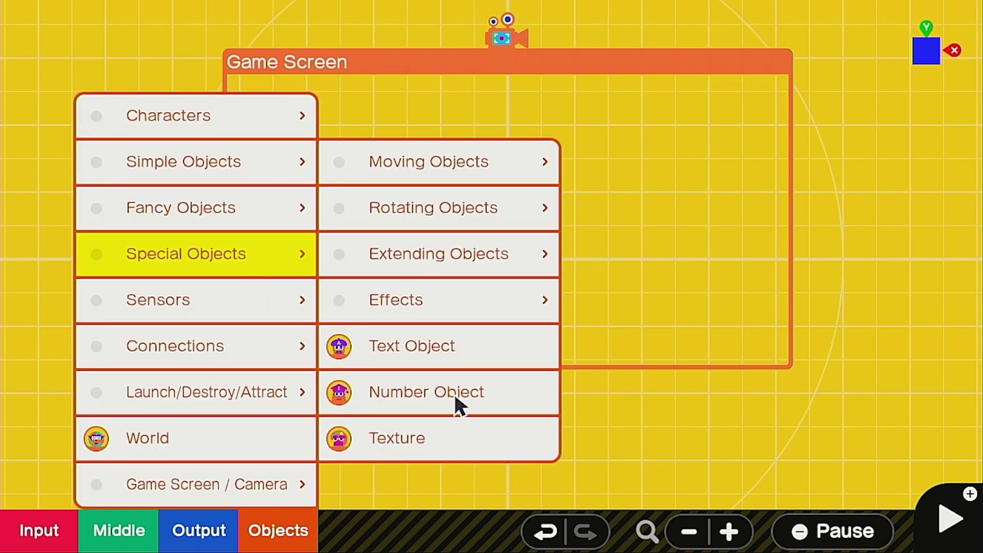
click(442, 348)
click(427, 363)
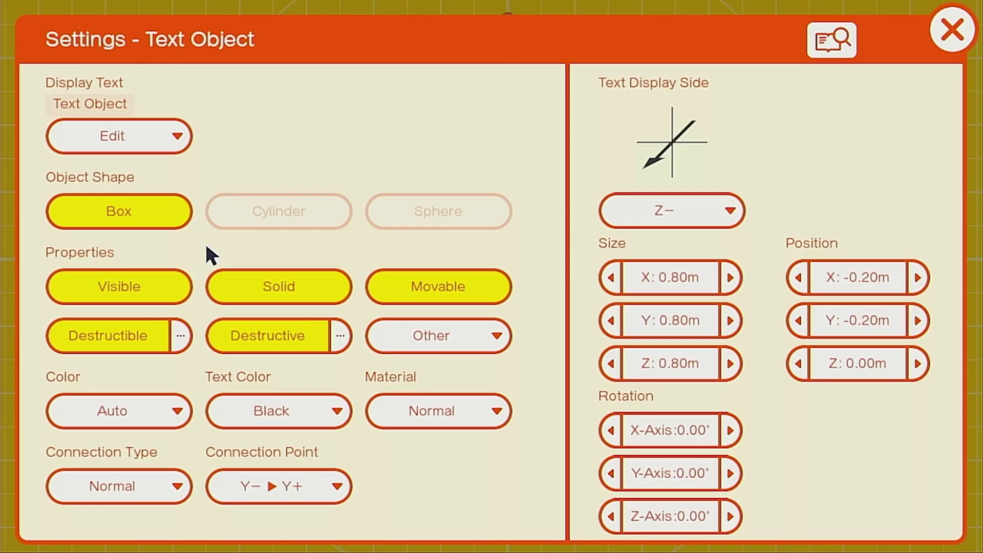
click(158, 132)
key(BackSpace)
key(BackSpace)
key(BackSpace)
key(BackSpace)
key(BackSpace)
key(BackSpace)
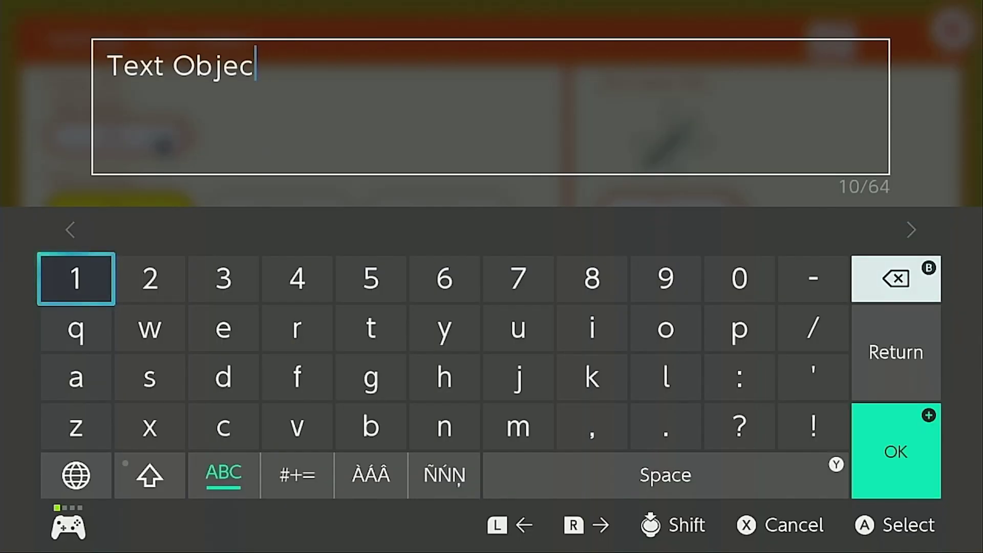
key(BackSpace)
key(BackSpace)
key(BackSpace)
key(BackSpace)
key(BackSpace)
key(shift)
text(HP)
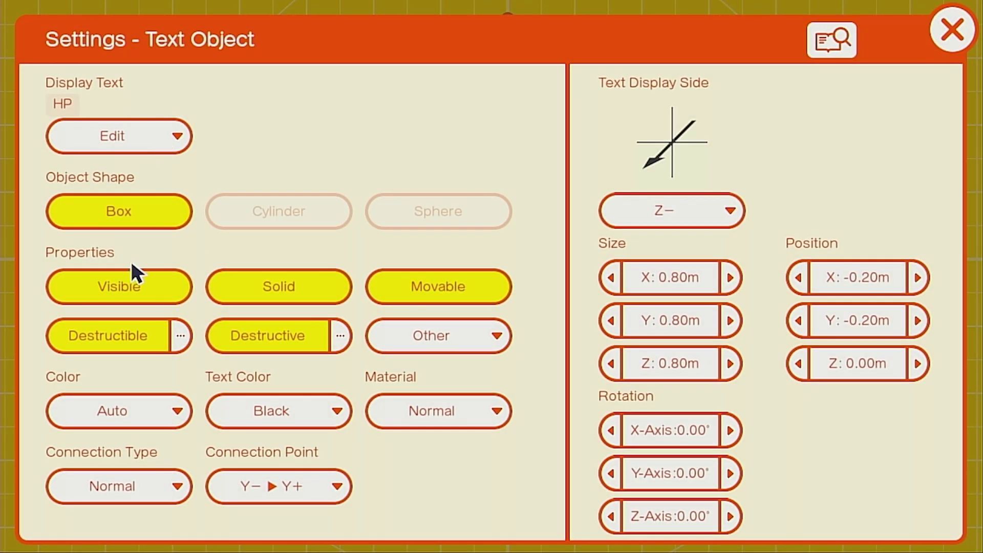
Step: Turn off Solid, Movable, Destructive and Destructible on the HP text object
click(289, 286)
click(409, 286)
click(247, 335)
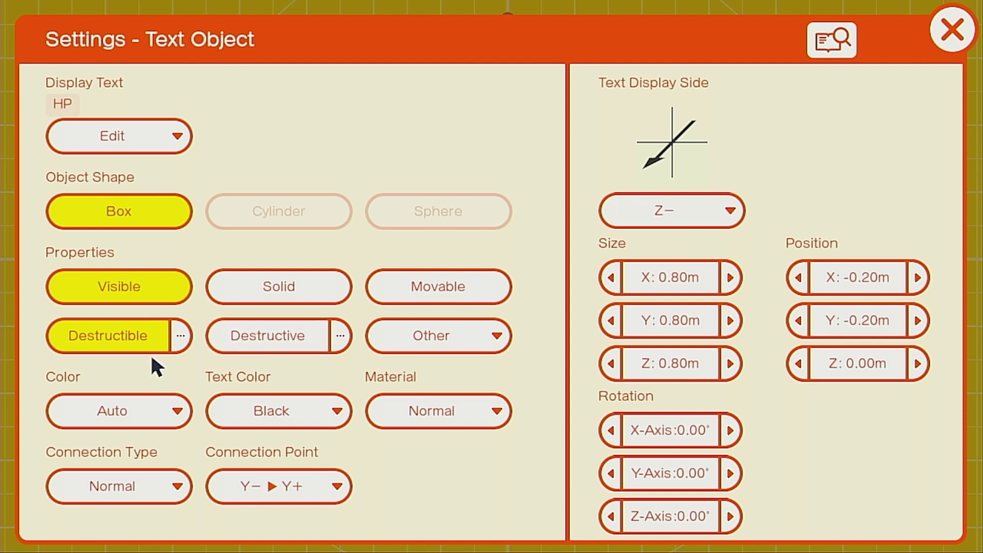
click(119, 338)
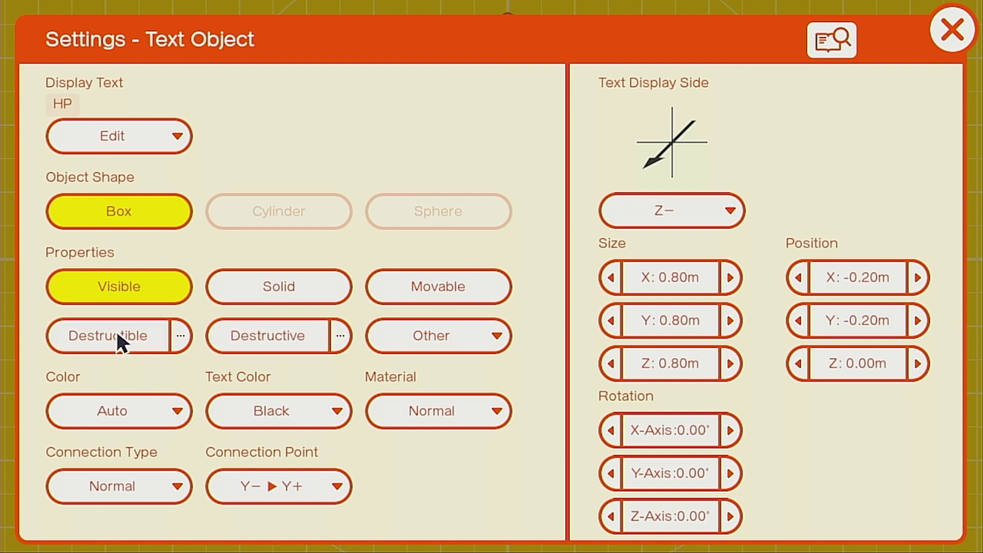
Step: Set the HP text object's X, Y and Z size to 0.30 m
click(661, 281)
click(469, 421)
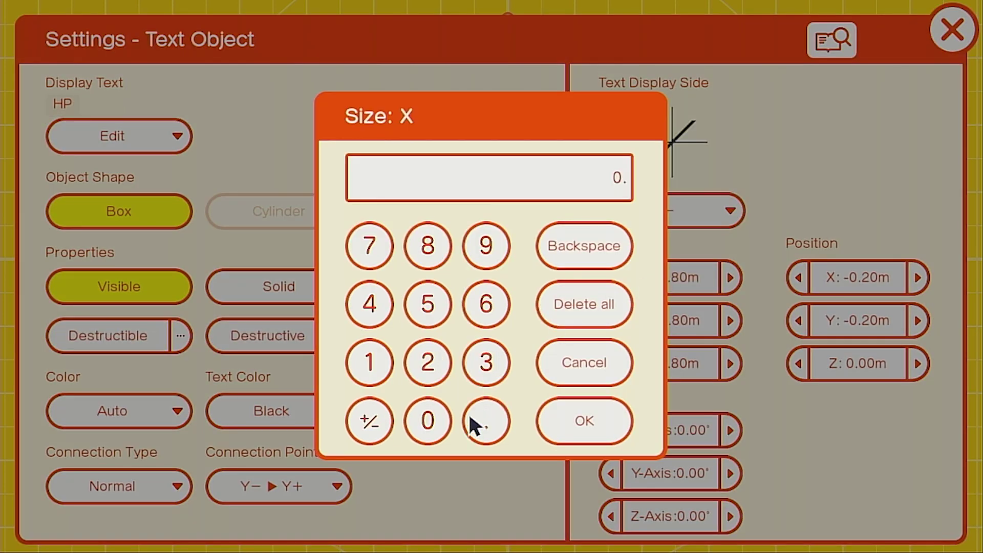
click(484, 367)
click(548, 424)
click(659, 323)
click(495, 417)
click(498, 365)
click(581, 422)
click(661, 363)
click(489, 418)
click(489, 364)
click(584, 422)
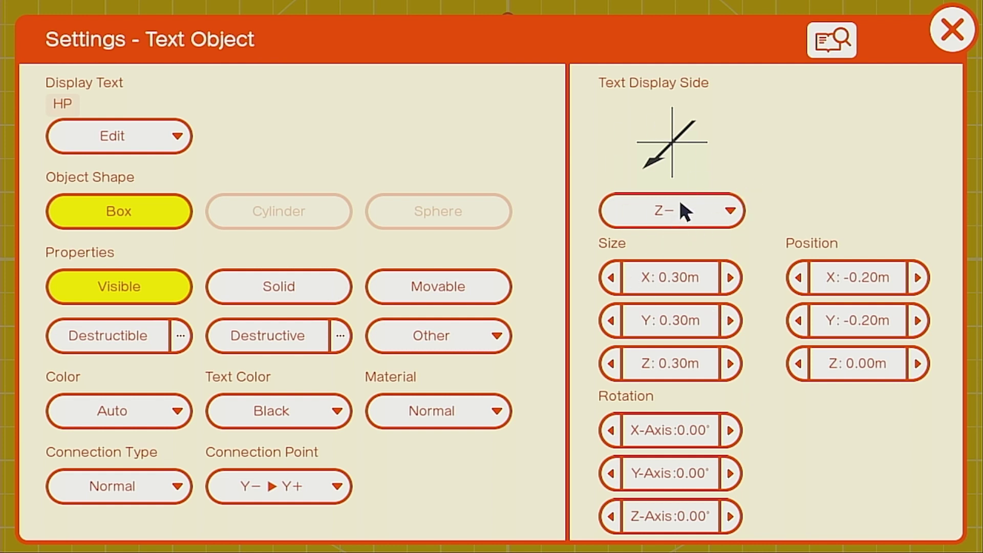
Step: Add an extending cylinder and place it to the right of the HP text
click(952, 30)
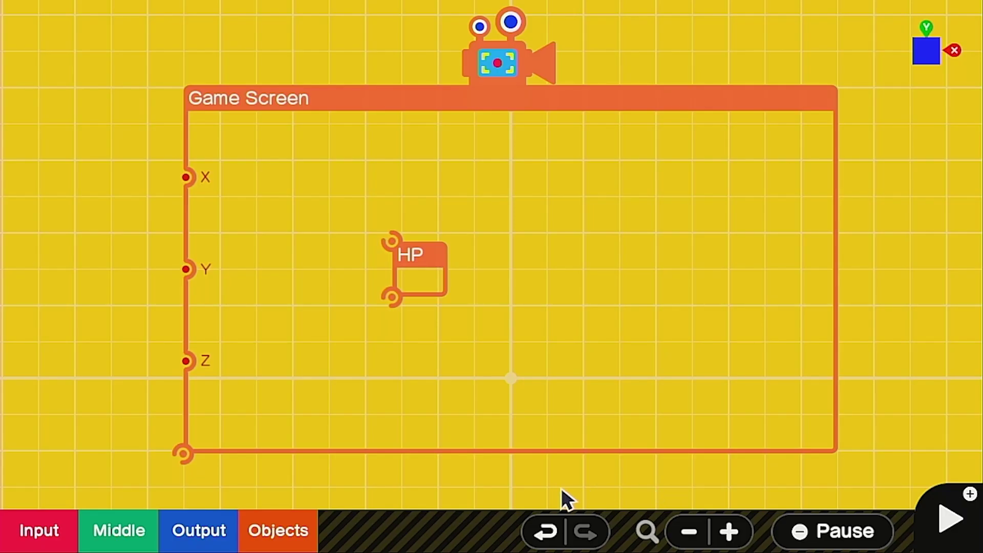
click(268, 523)
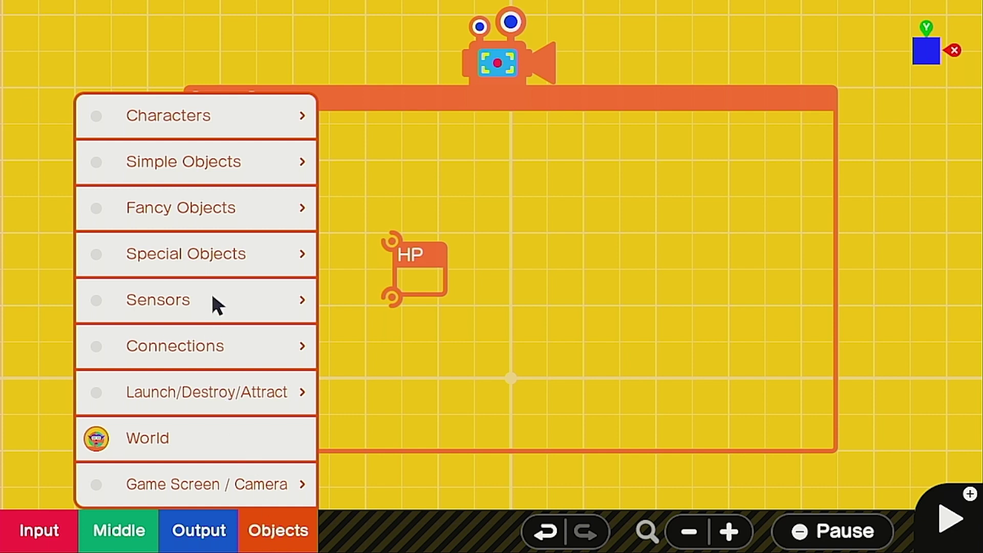
click(229, 266)
click(449, 264)
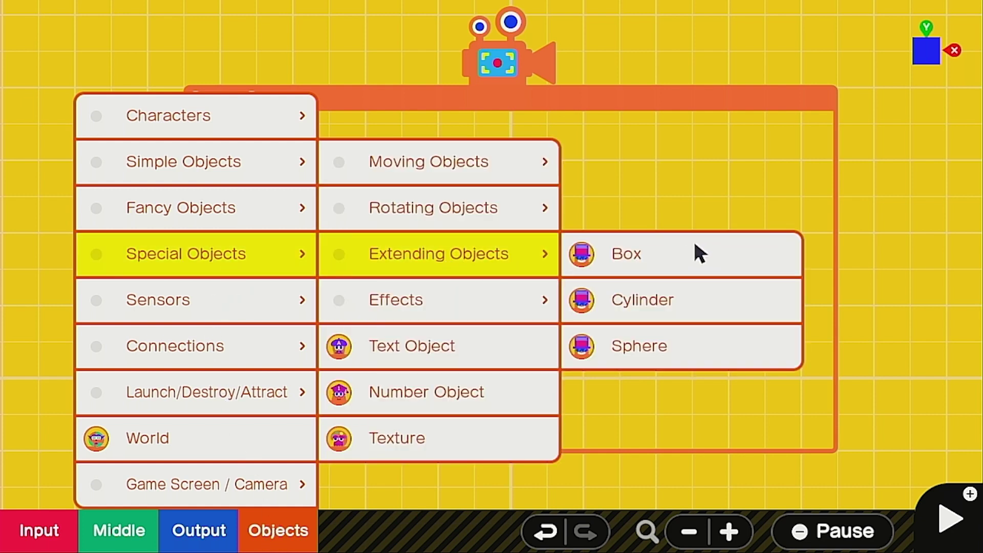
click(676, 315)
drag(507, 321, 575, 334)
Step: Make the cylinder black with an X size of 0.18 m
click(478, 416)
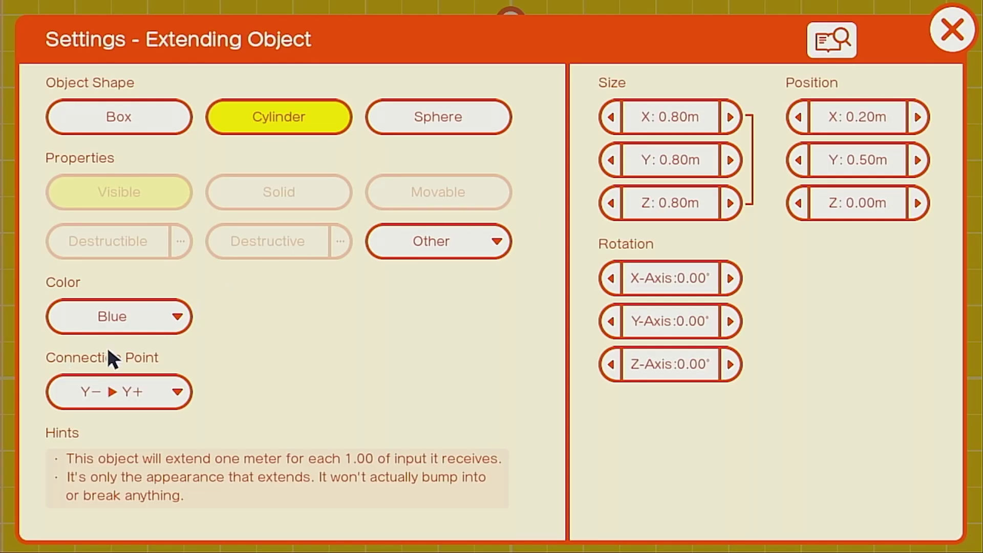
click(129, 332)
click(612, 200)
click(670, 117)
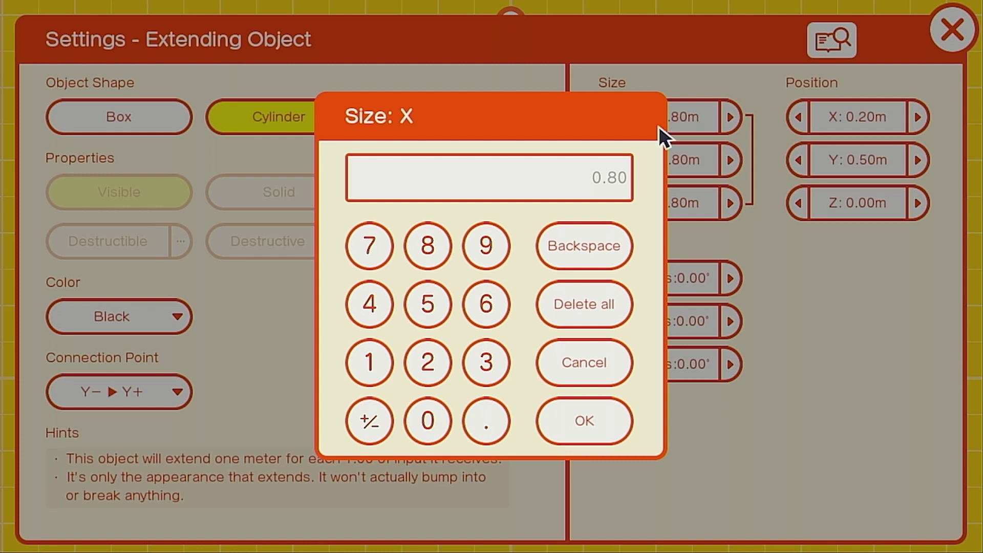
click(497, 418)
click(377, 359)
click(415, 254)
click(578, 432)
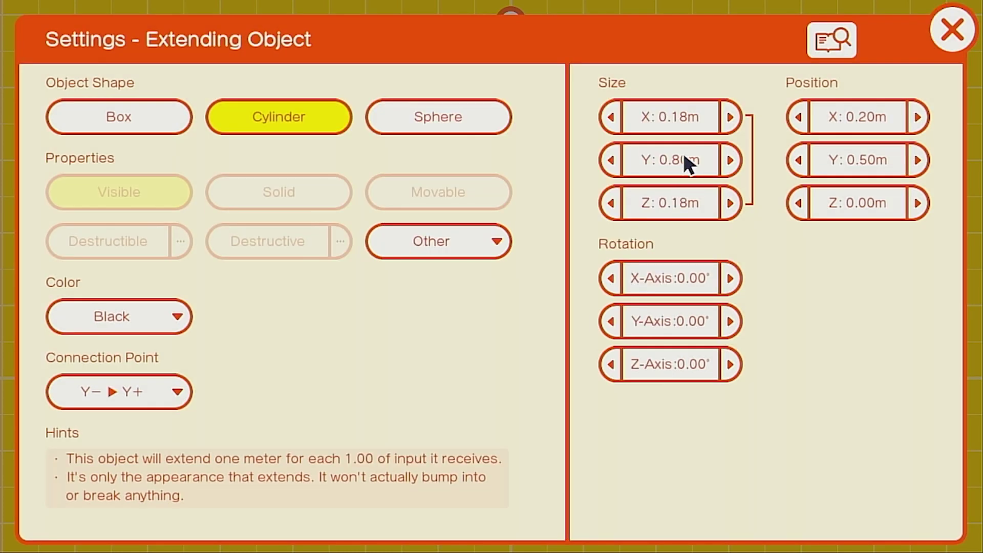
Step: Set the cylinder's Y size to 1.00 m and its connection point to X+
click(683, 153)
click(372, 376)
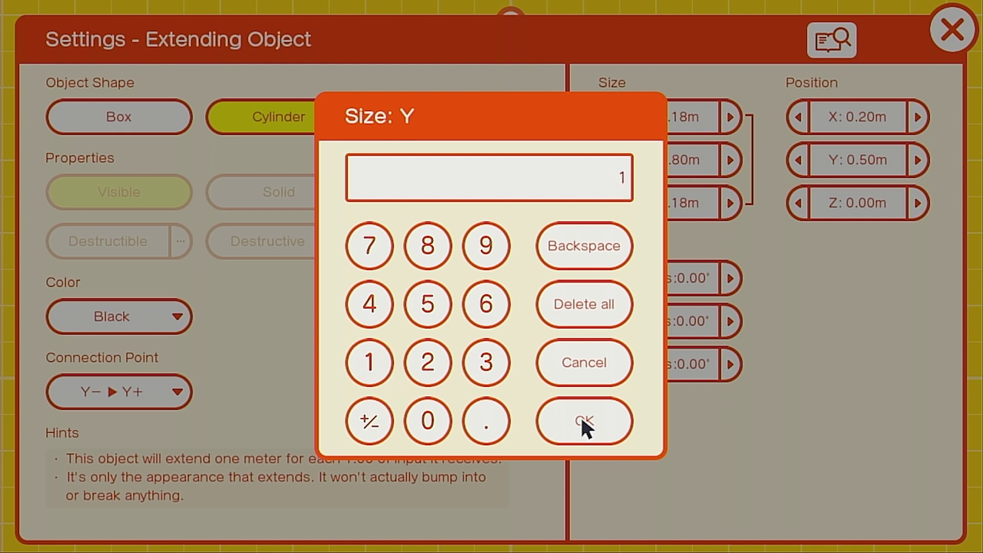
click(580, 416)
click(138, 390)
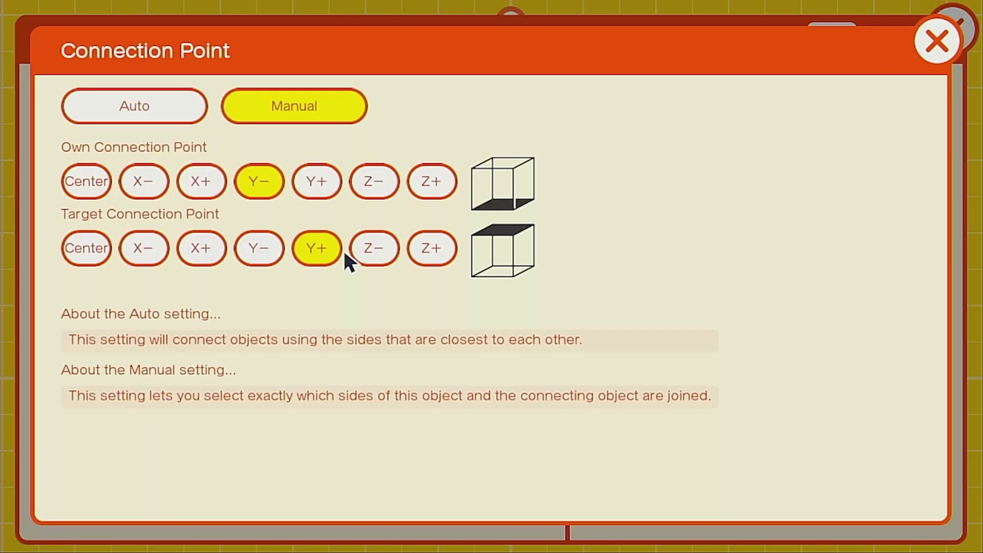
click(196, 256)
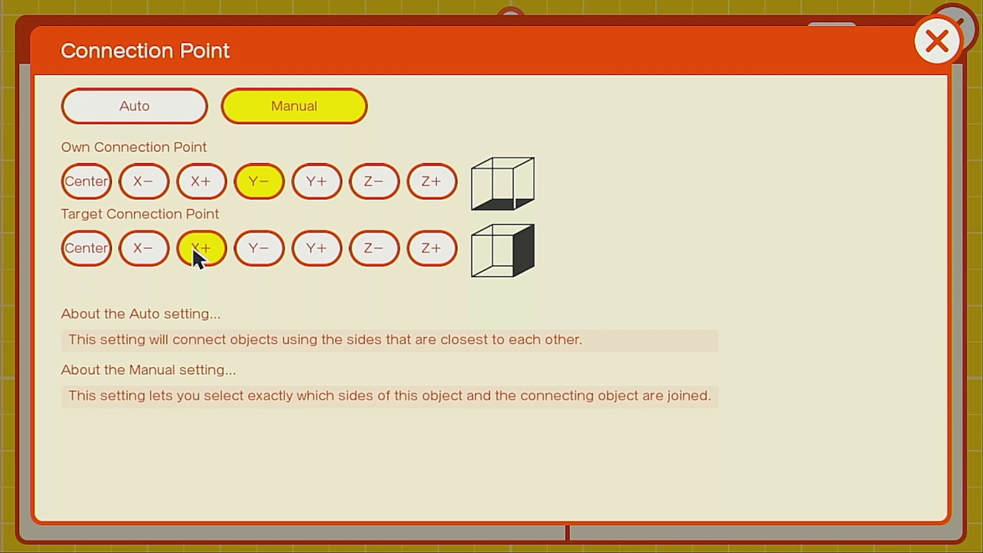
click(937, 41)
click(950, 26)
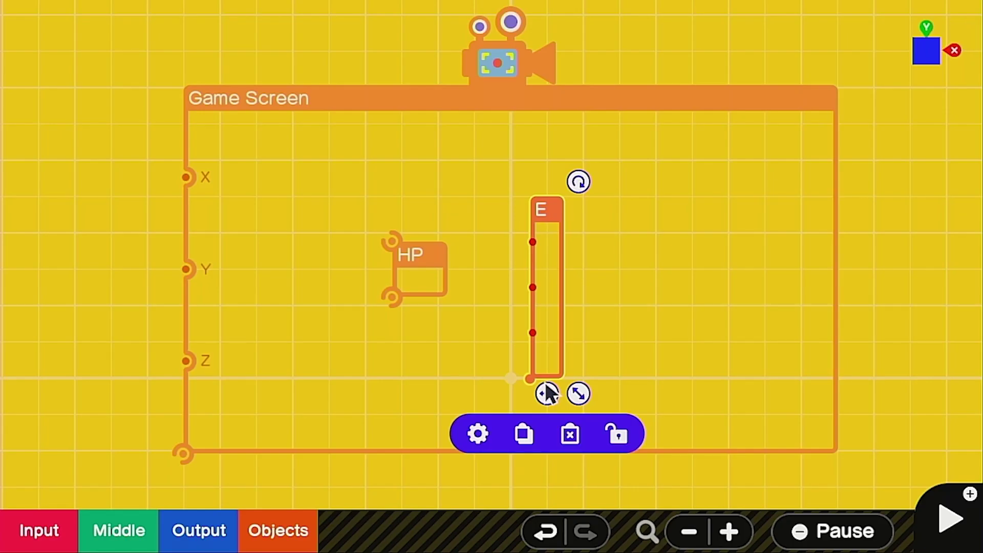
Step: Attach the black cylinder to the HP text and place a copy beside it
drag(530, 377, 393, 243)
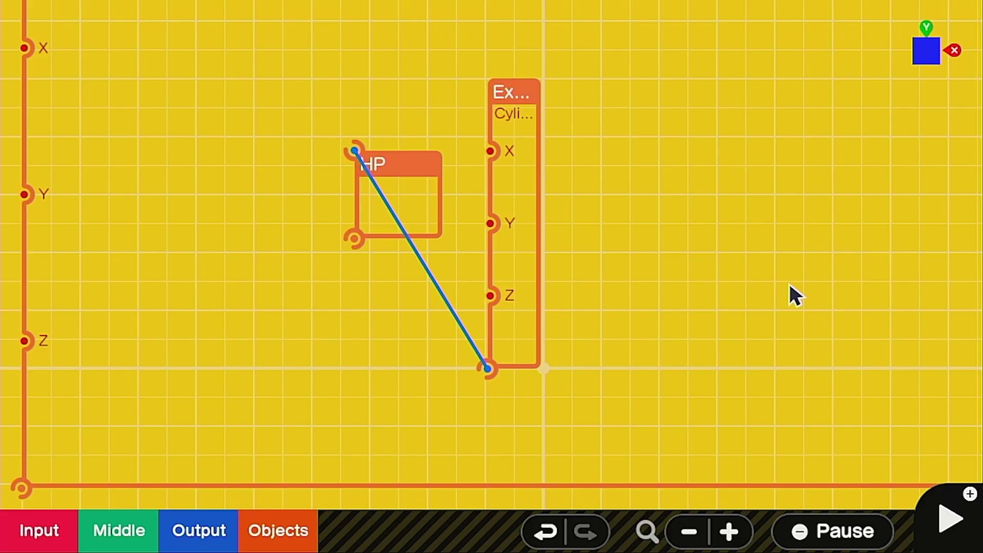
click(535, 257)
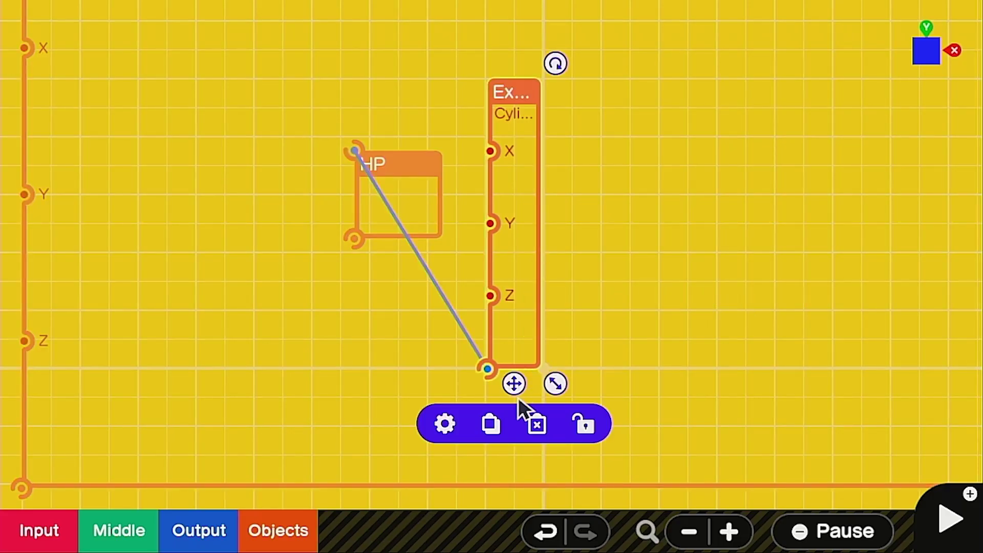
click(490, 424)
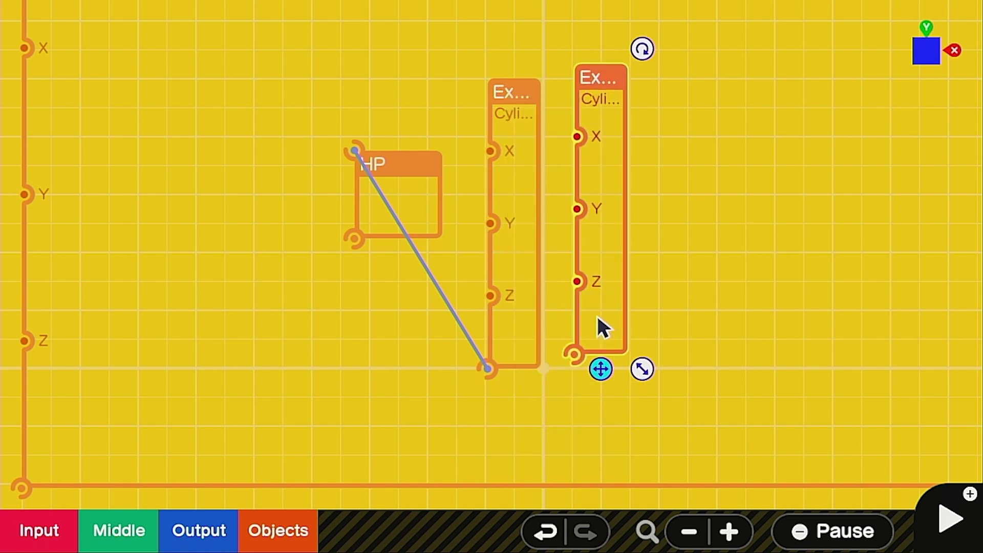
click(596, 329)
Step: Make the copied cylinder light blue, wire it to HP, and test on the game screen
click(517, 426)
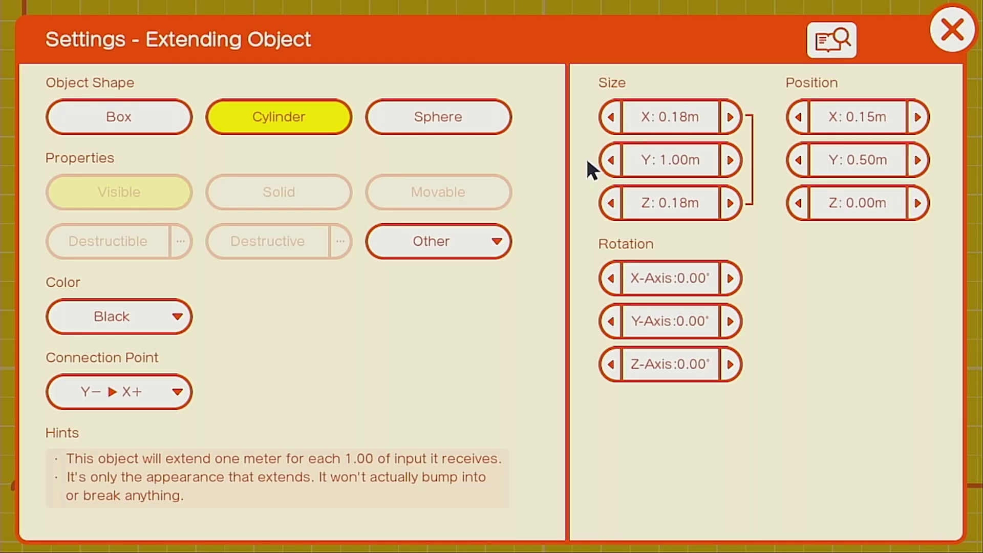
scroll(680, 121, up, 2)
click(154, 315)
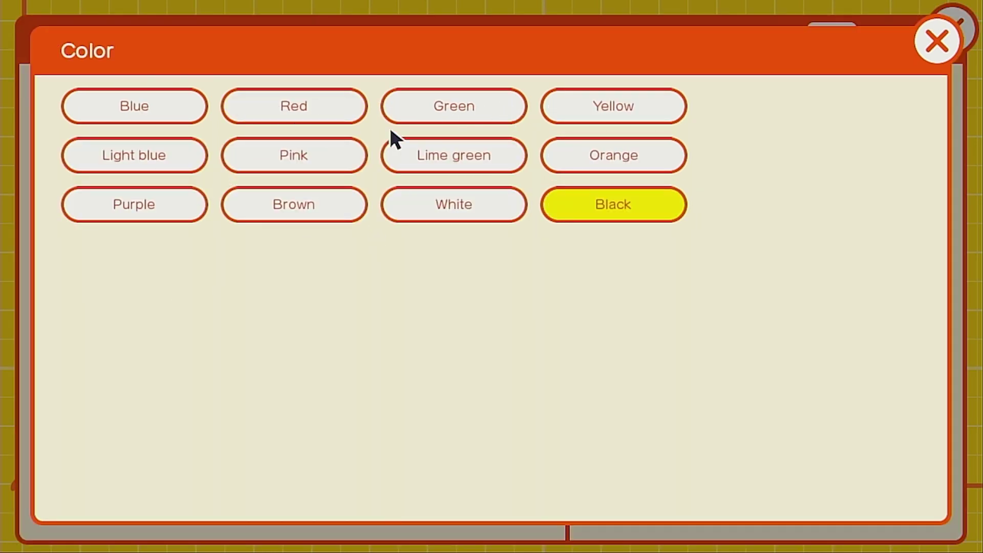
click(183, 154)
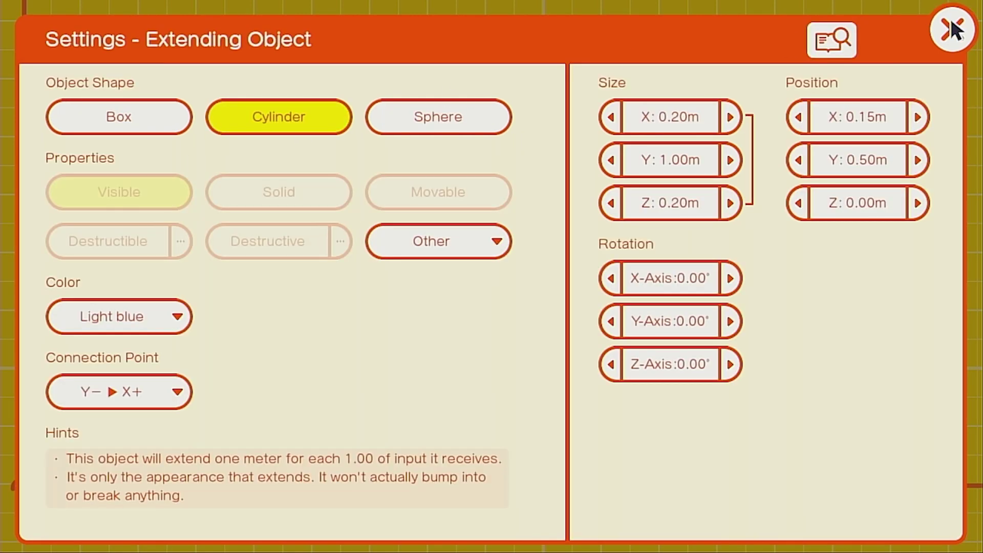
click(950, 41)
drag(555, 369, 354, 153)
key(plus)
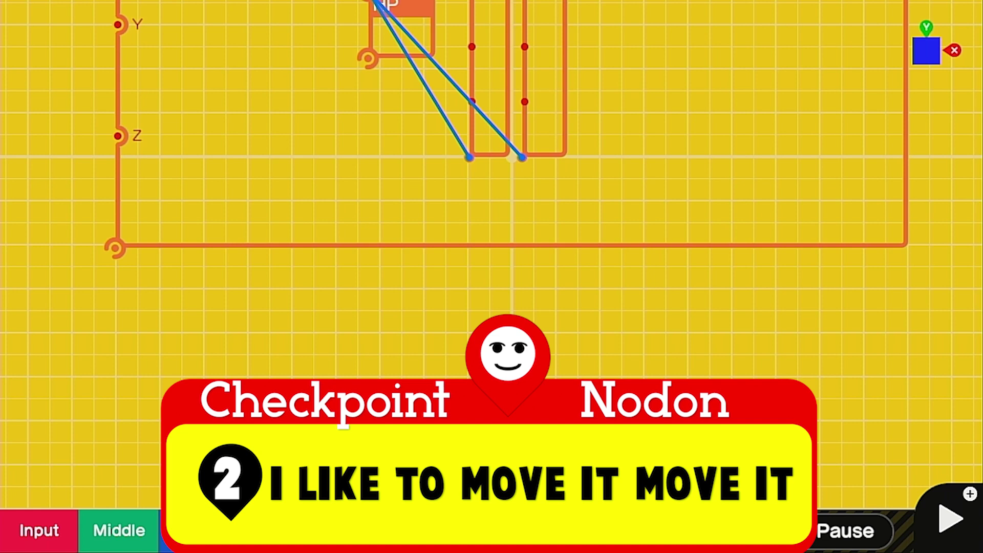
Step: Add an A Button nodon set to On press, placed below and left
click(41, 530)
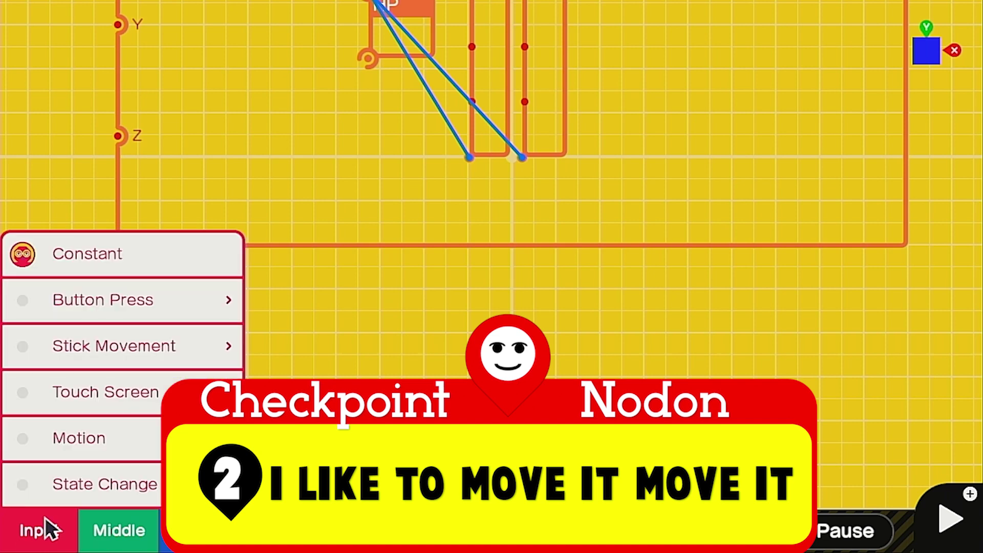
click(154, 302)
click(311, 115)
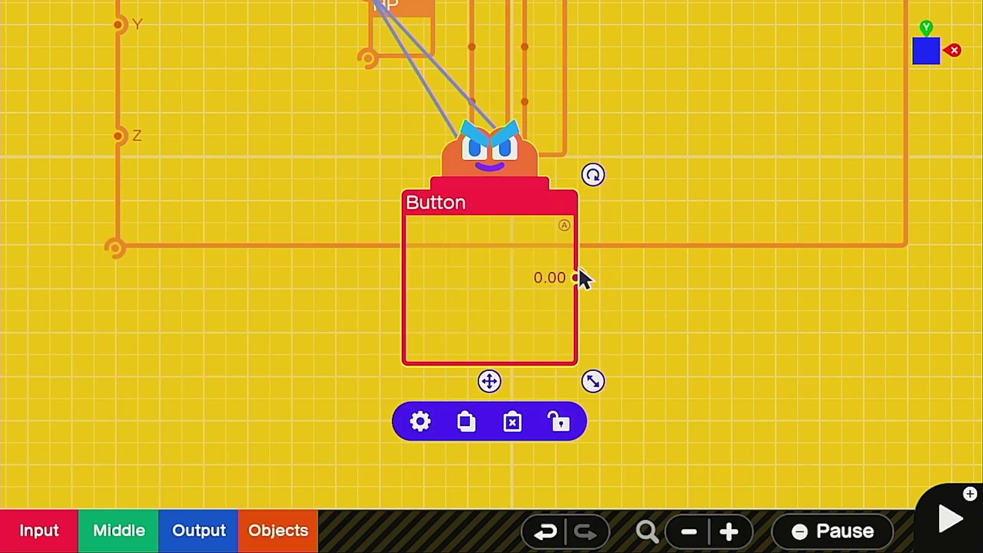
drag(522, 288, 321, 360)
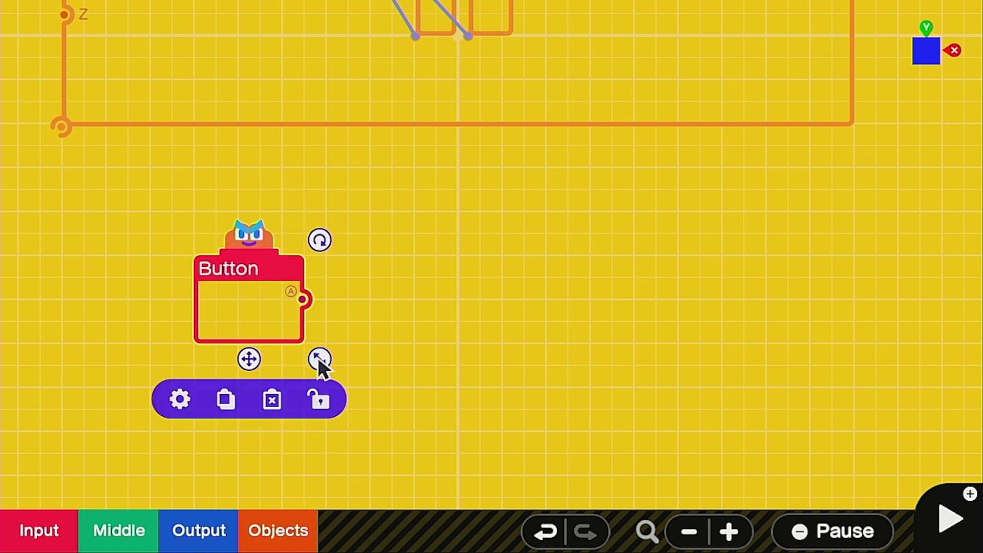
key(Return)
click(151, 129)
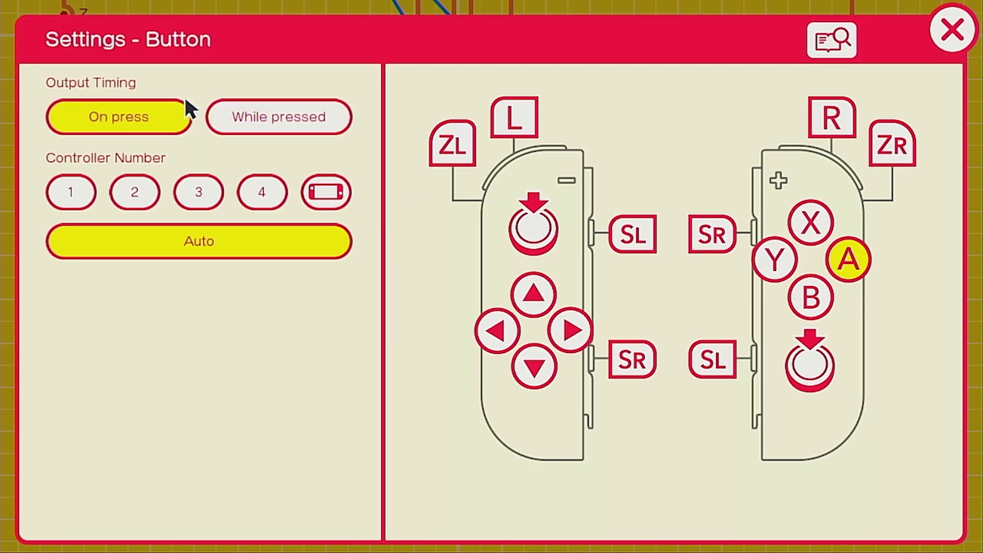
click(950, 34)
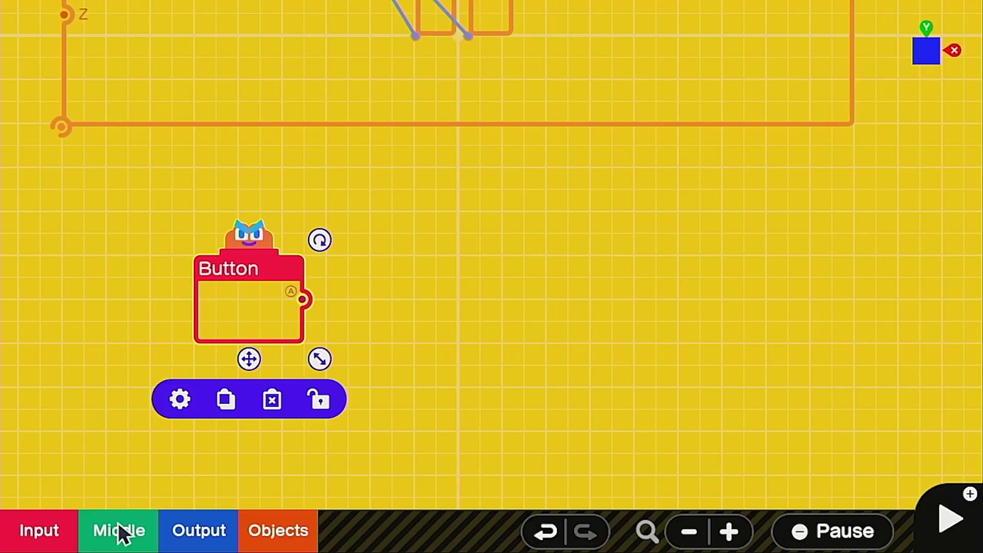
click(120, 530)
Step: Add a Counter fed by the Button on Count down, with starting value 10
click(240, 353)
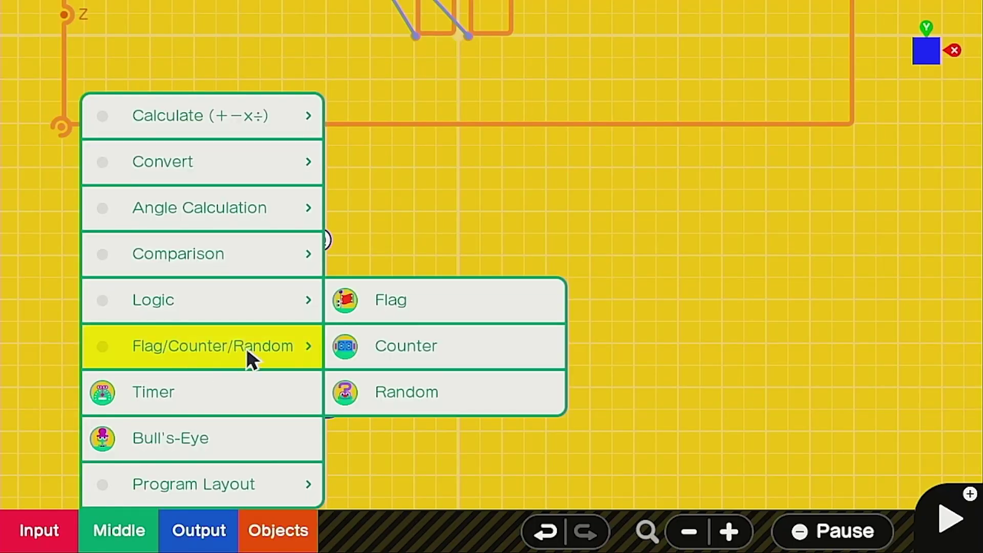
click(423, 358)
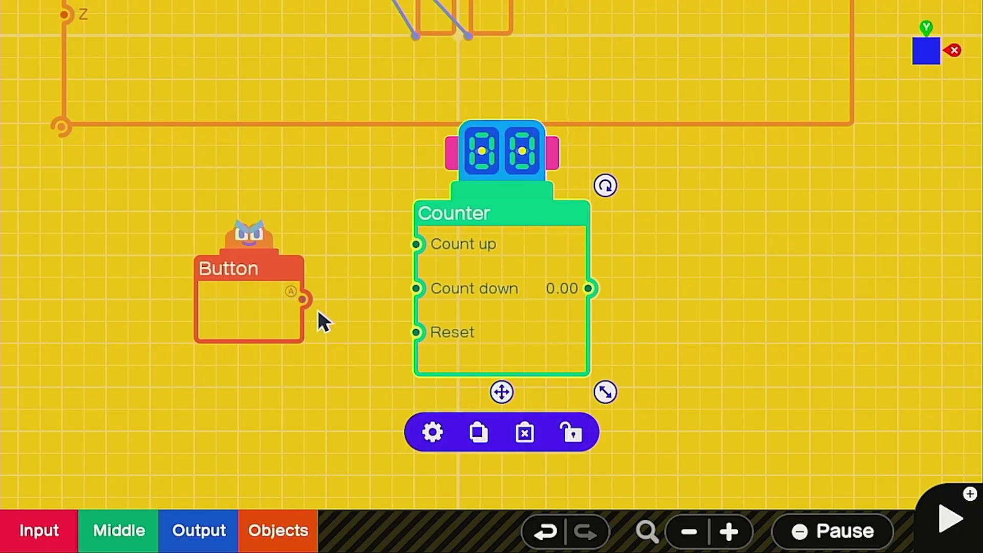
drag(317, 307, 480, 306)
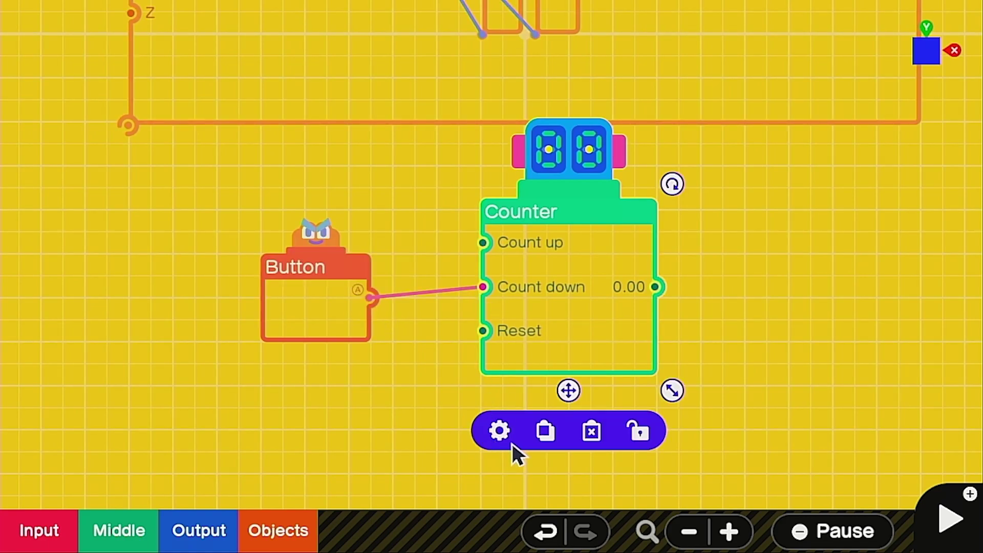
click(500, 431)
click(518, 92)
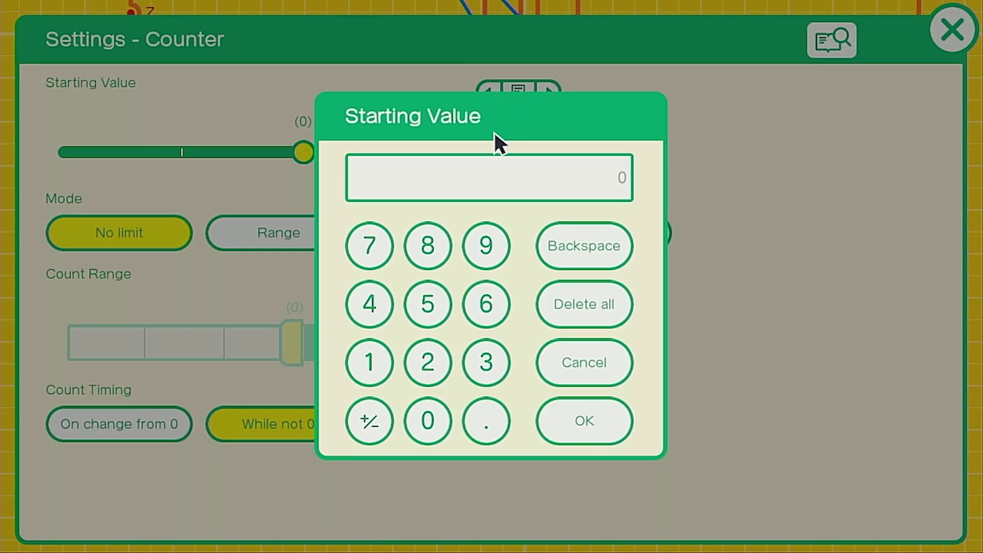
click(381, 355)
click(421, 431)
click(577, 424)
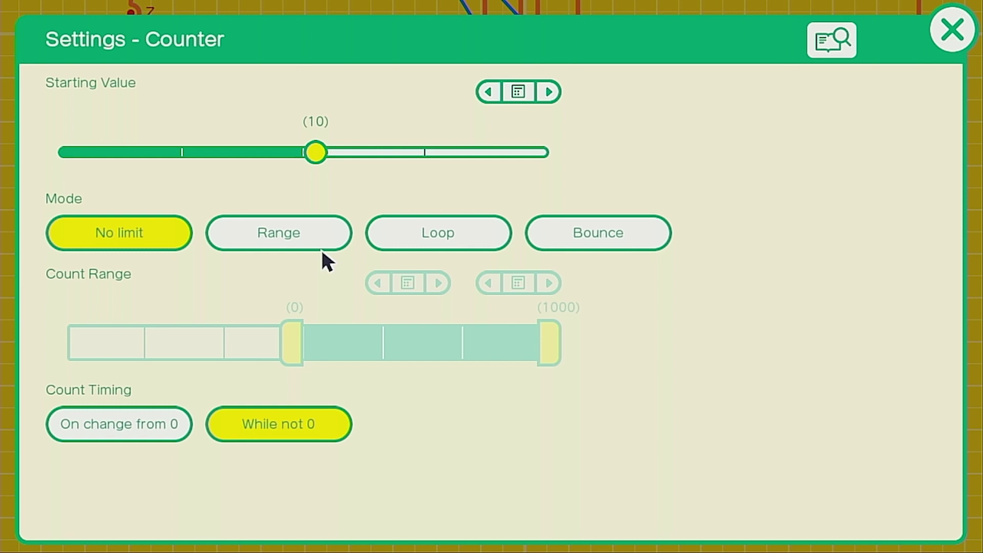
Step: Switch the Counter to Range mode with a maximum of 10
click(335, 241)
click(518, 284)
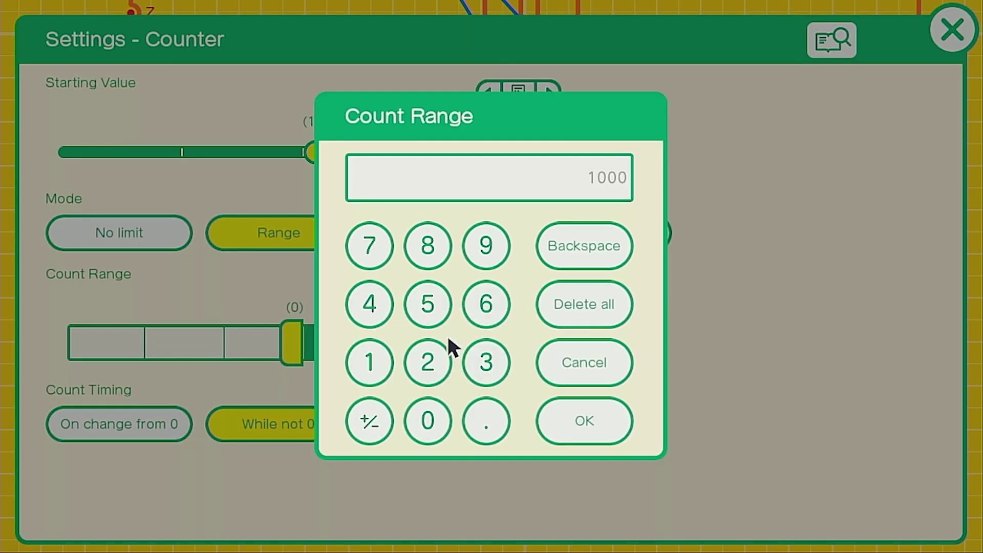
click(380, 373)
click(425, 428)
click(589, 418)
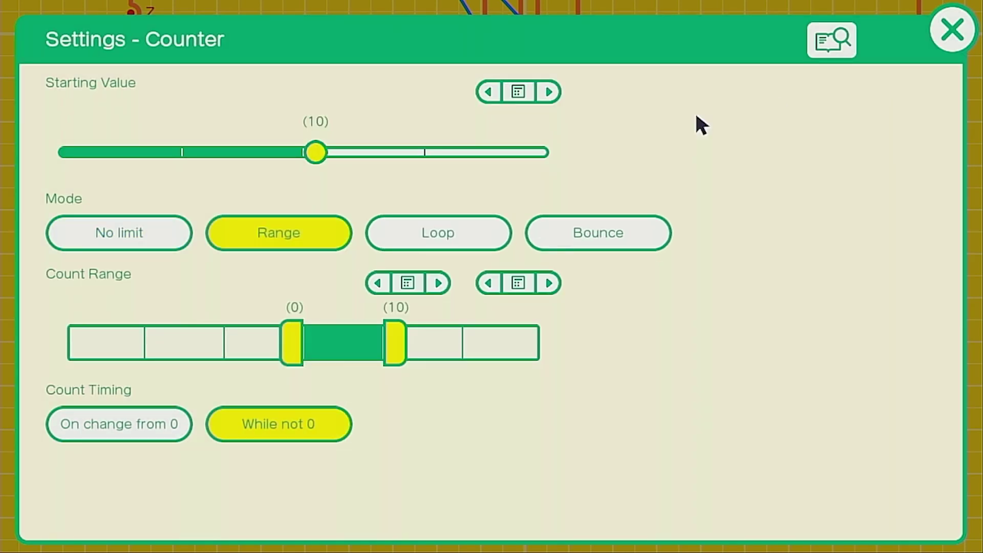
click(952, 30)
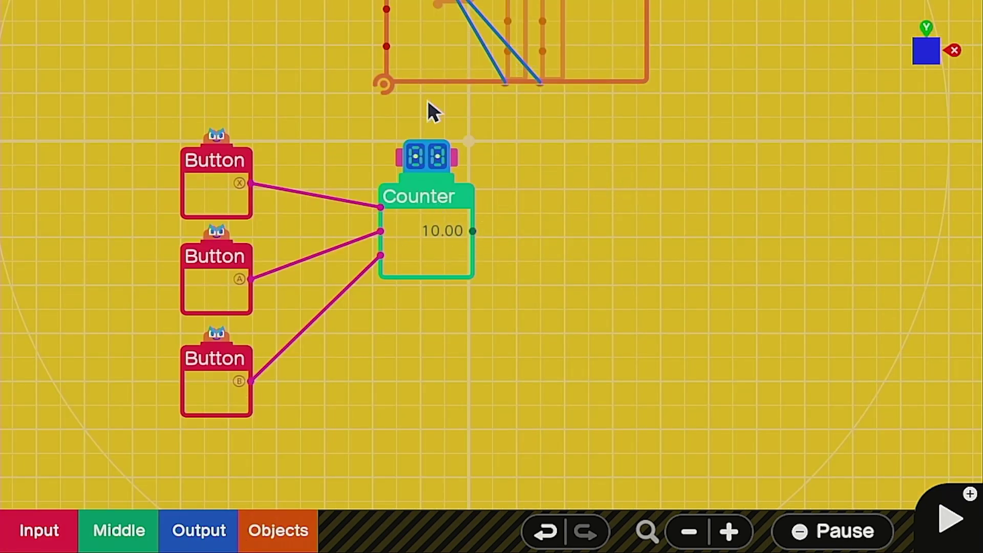
Step: Add a Map nodon beside the Counter and wire the Counter's output into it
click(144, 546)
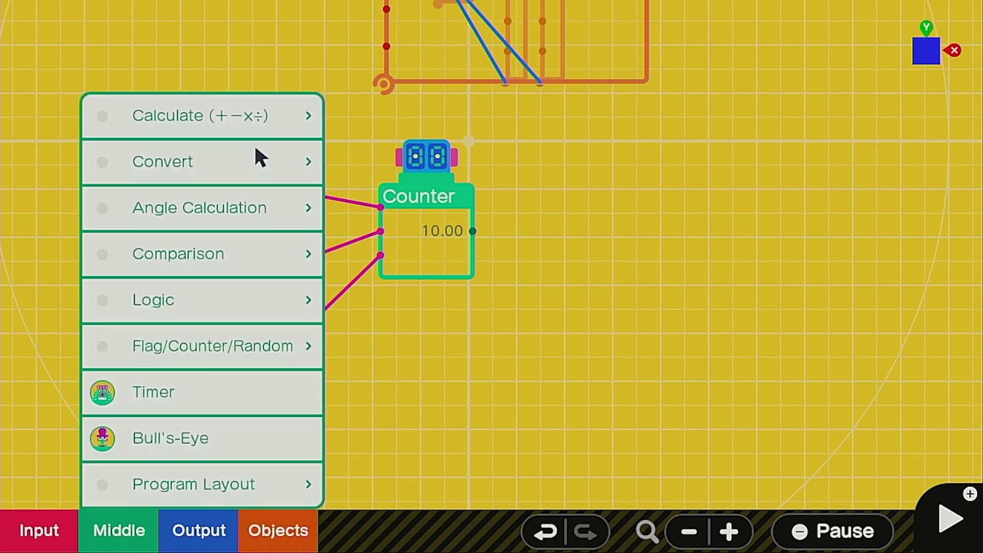
click(259, 158)
click(454, 94)
drag(493, 336, 565, 289)
drag(485, 233, 520, 226)
Step: Set the Map input maximum to 10, output top to 0.00, and feed the light-blue cylinder's Y
click(495, 329)
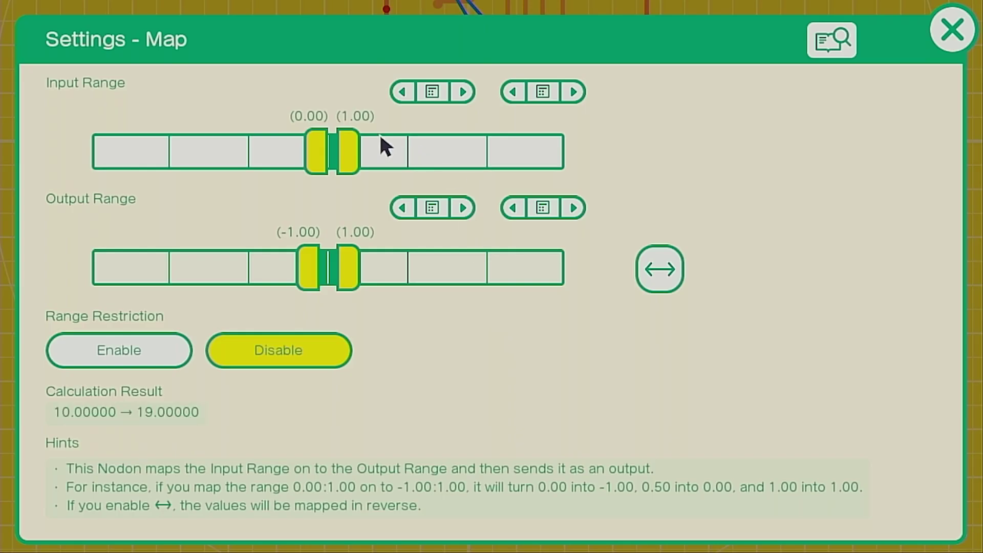
click(542, 91)
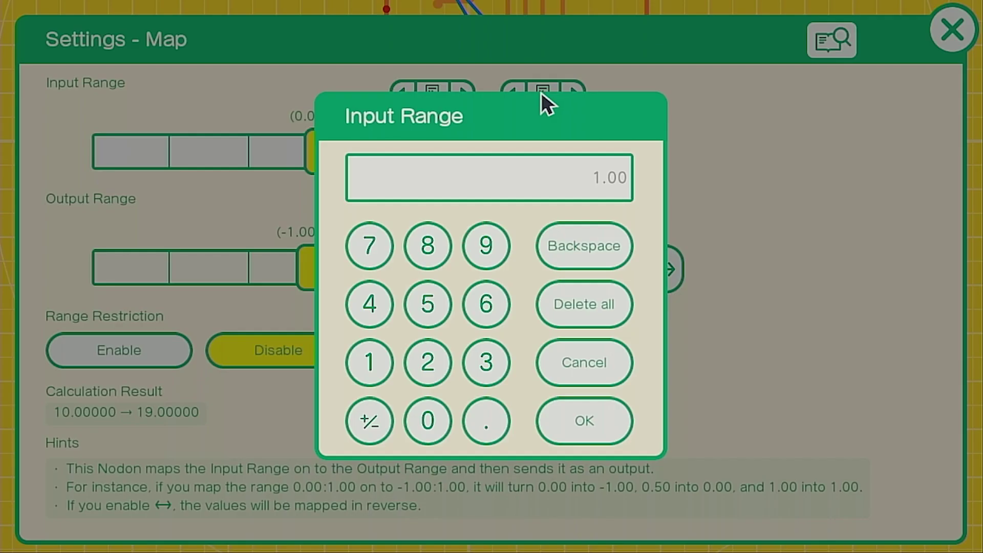
click(387, 361)
click(435, 419)
click(570, 410)
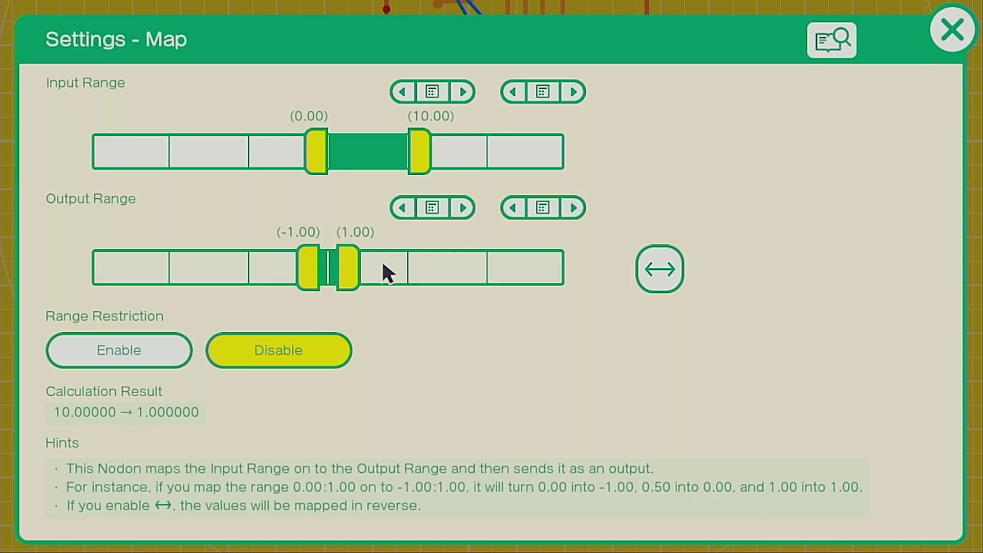
click(513, 207)
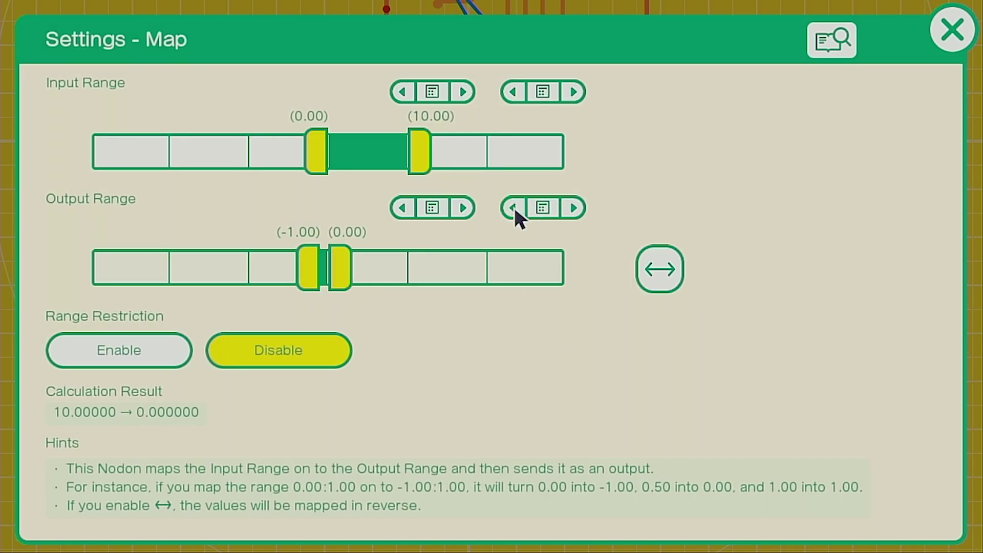
key(Escape)
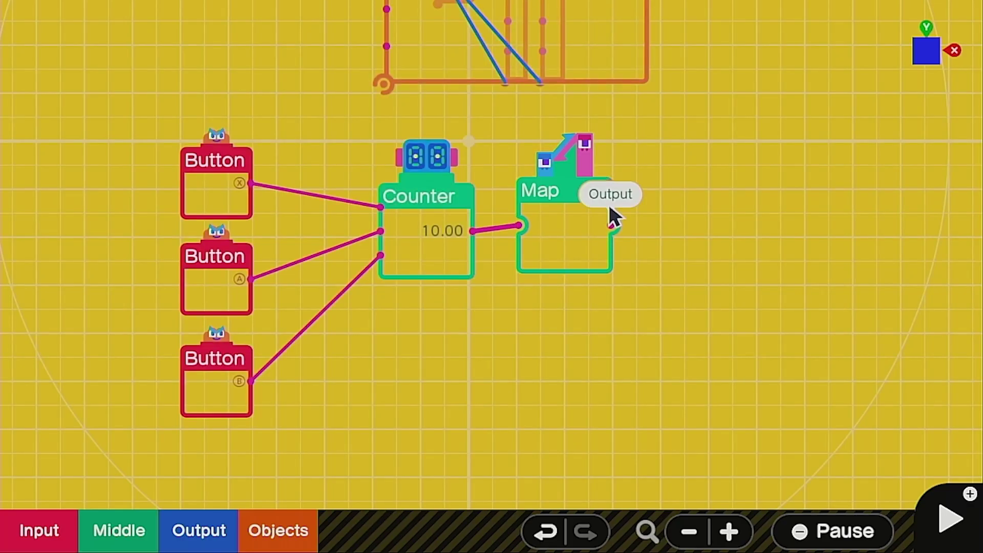
drag(608, 215, 540, 148)
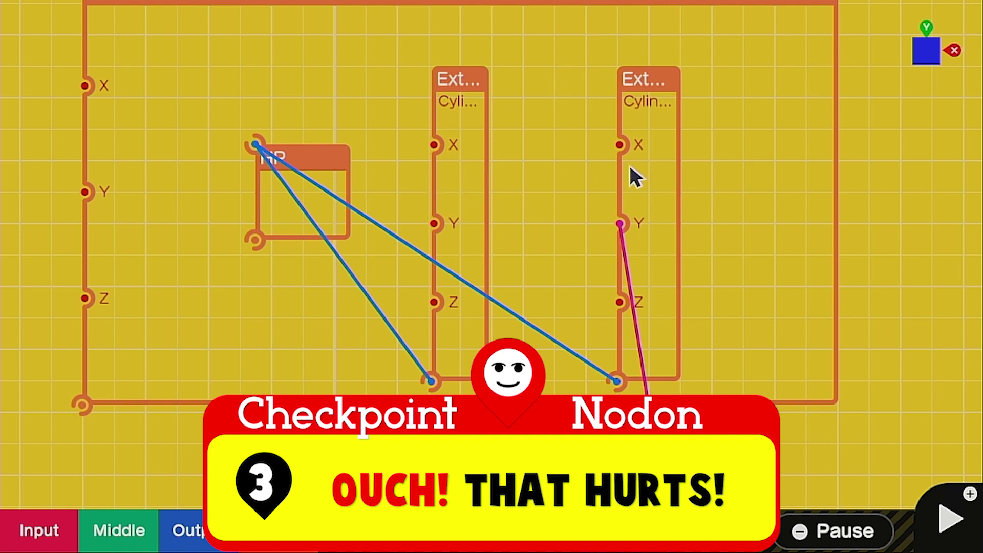
Step: Copy the black cylinder, place it between the other two, and attach it to HP
click(463, 358)
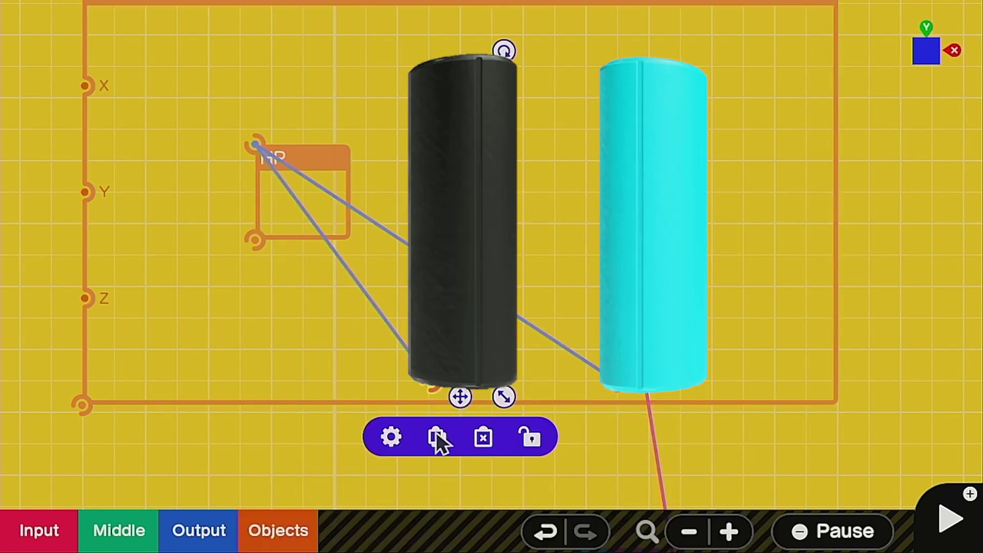
click(438, 434)
drag(465, 423, 563, 282)
drag(525, 381, 255, 146)
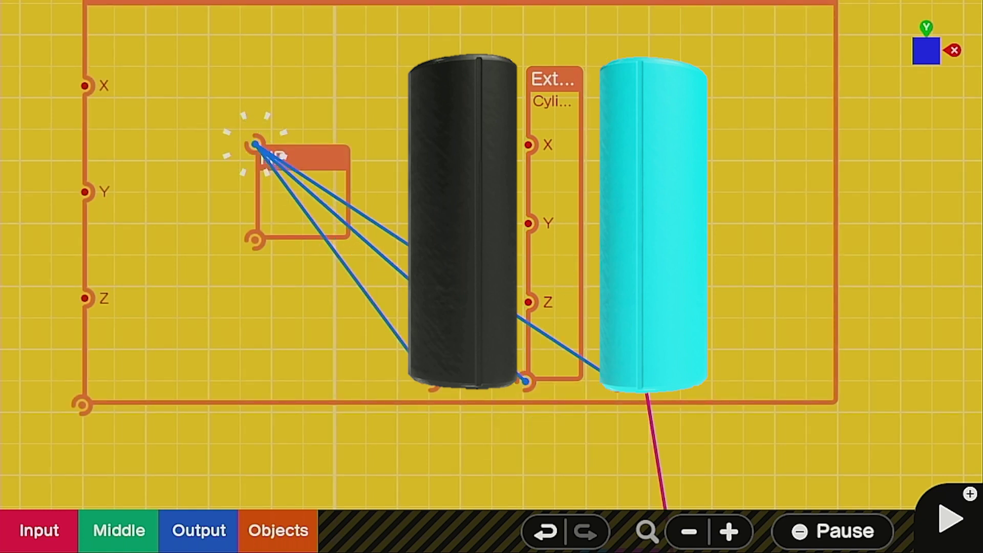
click(530, 255)
click(484, 436)
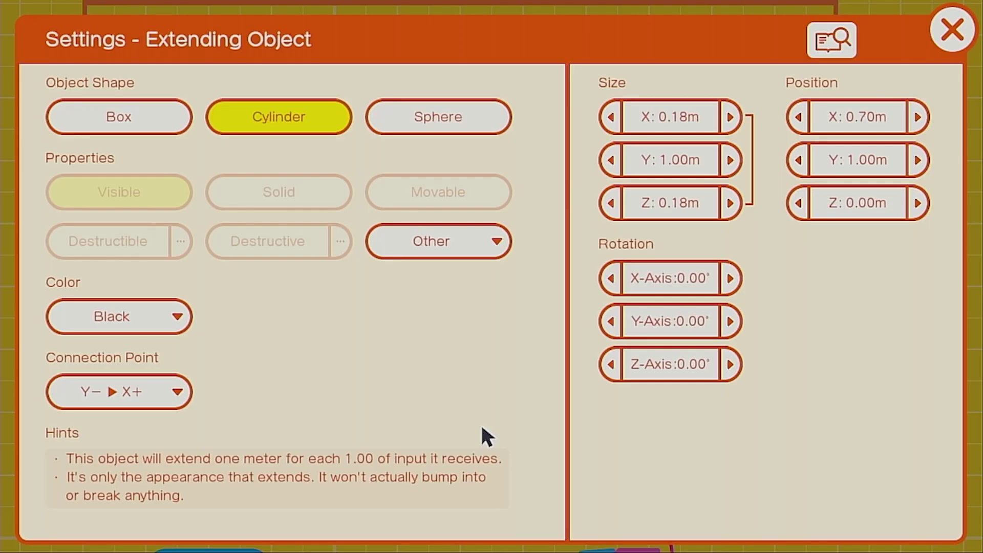
Step: Give the new cylinder a 0.19 m X size and red colour
click(666, 125)
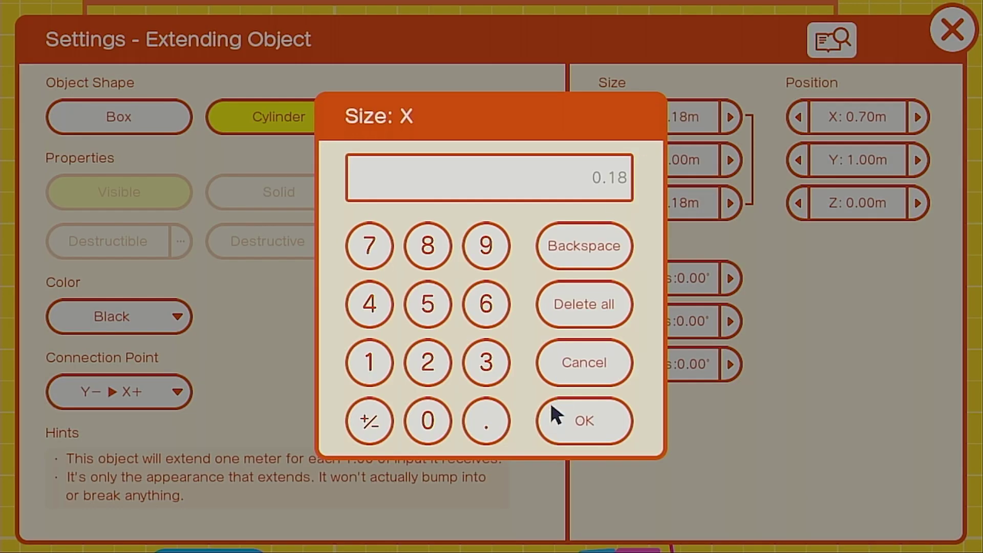
click(475, 417)
click(369, 362)
click(486, 245)
click(574, 413)
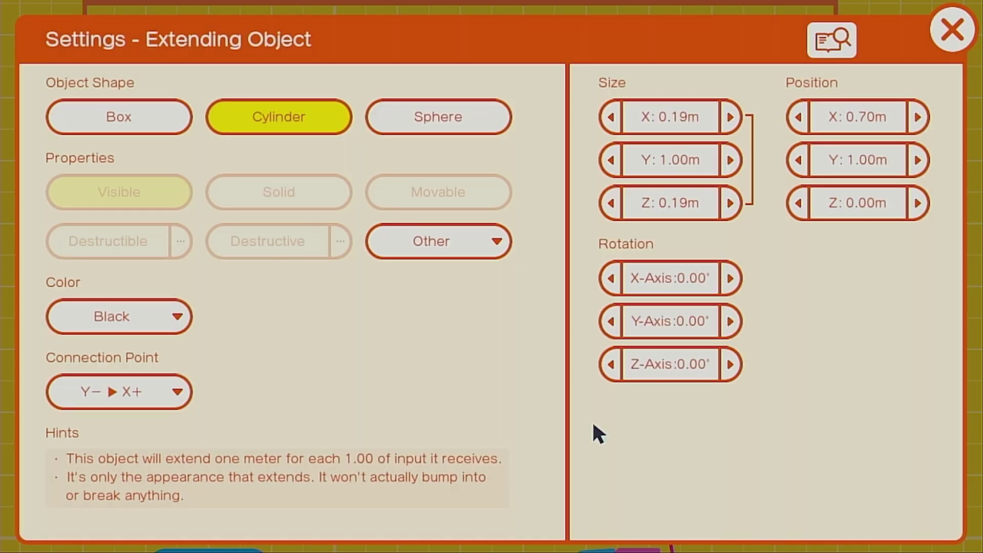
click(108, 319)
click(327, 106)
click(952, 28)
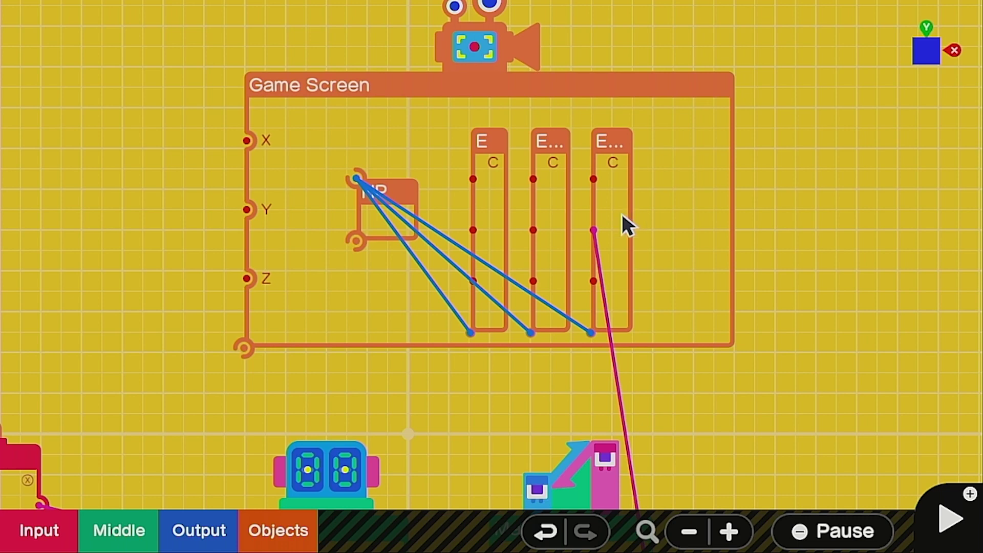
Step: Box-select the Counter and Map and place their copies below the originals
drag(702, 425, 759, 83)
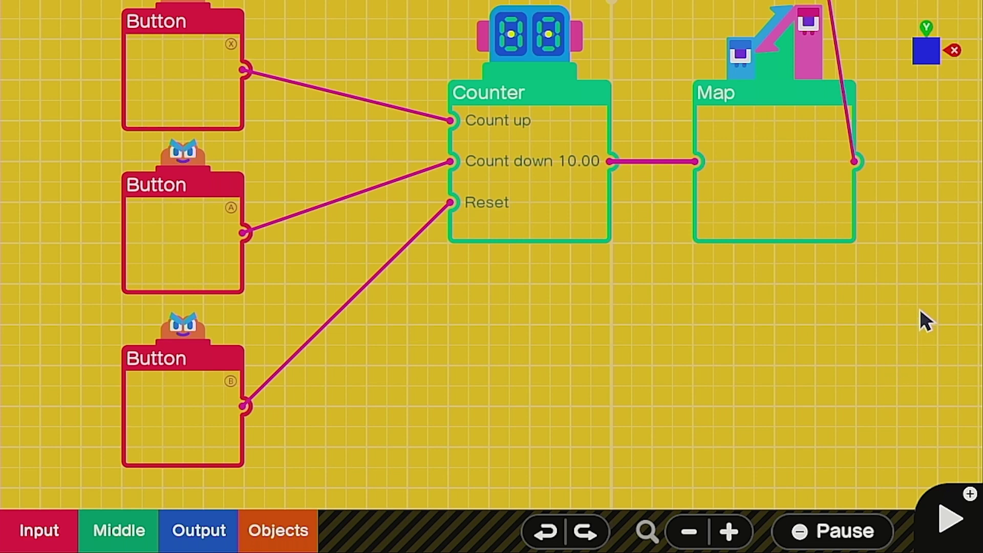
drag(921, 321, 359, 29)
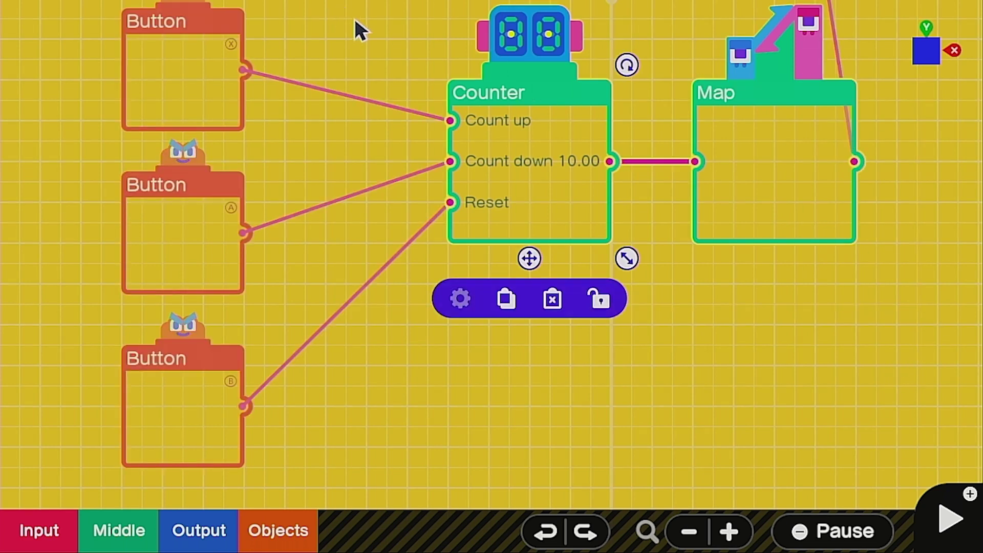
click(504, 304)
click(517, 447)
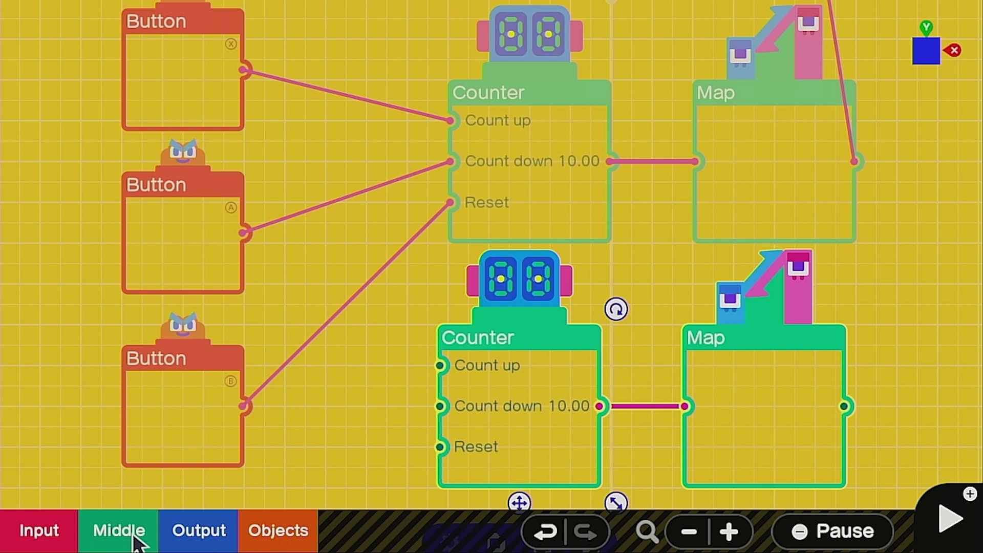
click(119, 530)
Step: Add a 0.15-second Timer beside the lower Counter, shrunk, and fed by the A Button
click(192, 398)
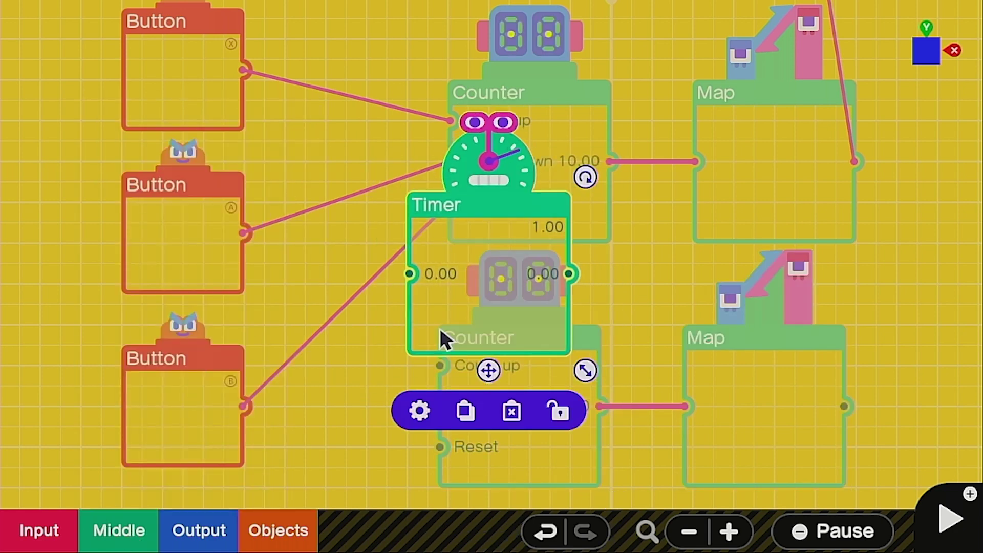
click(419, 411)
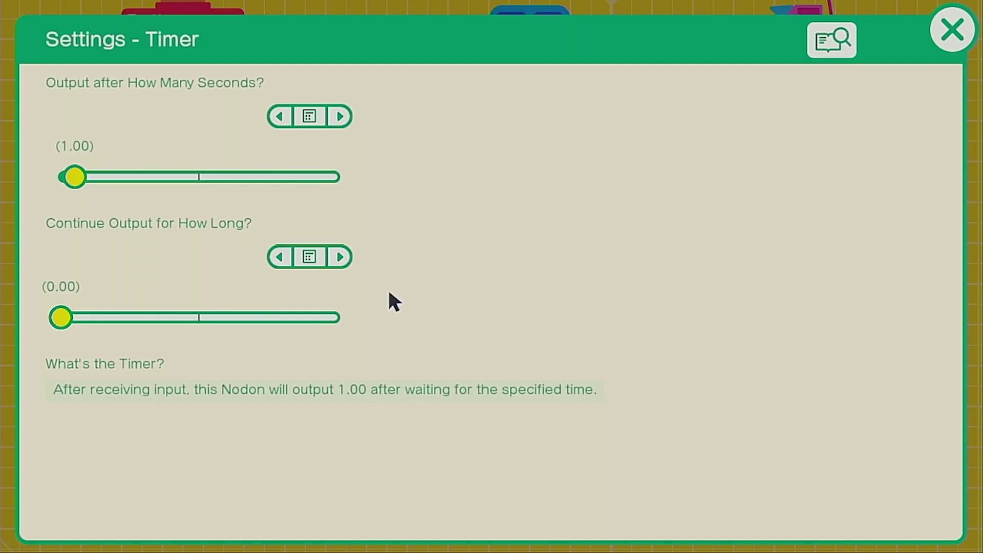
click(309, 118)
click(486, 423)
click(385, 365)
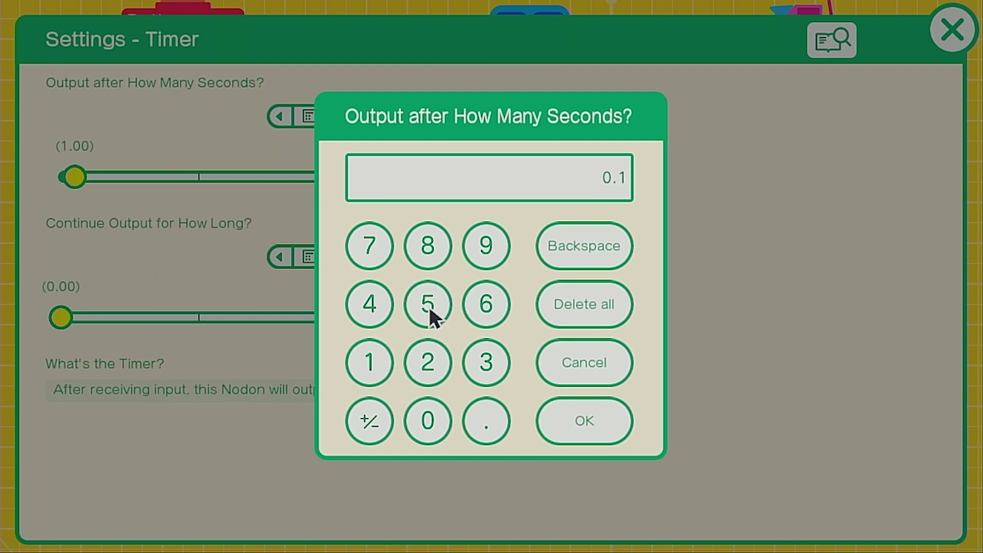
click(429, 306)
click(614, 409)
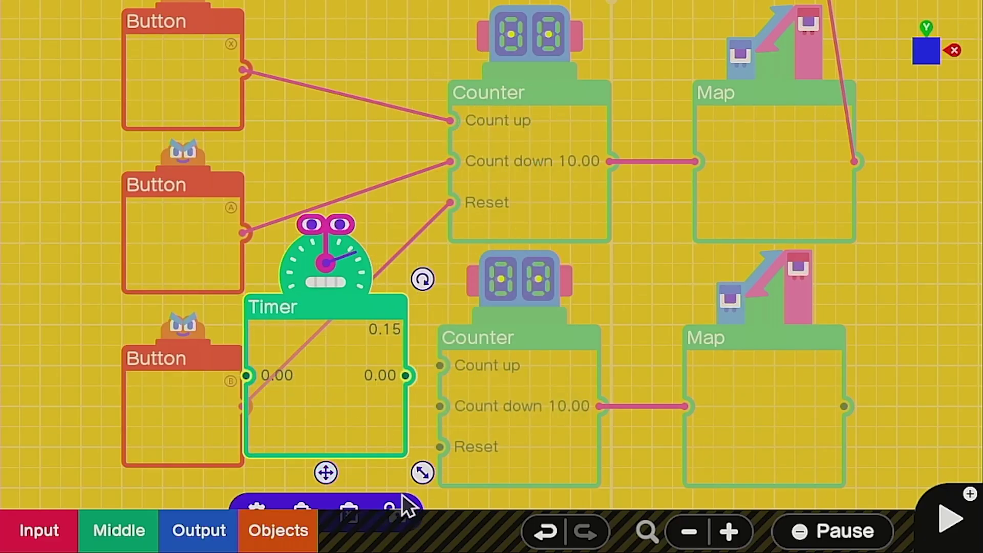
drag(420, 471, 365, 432)
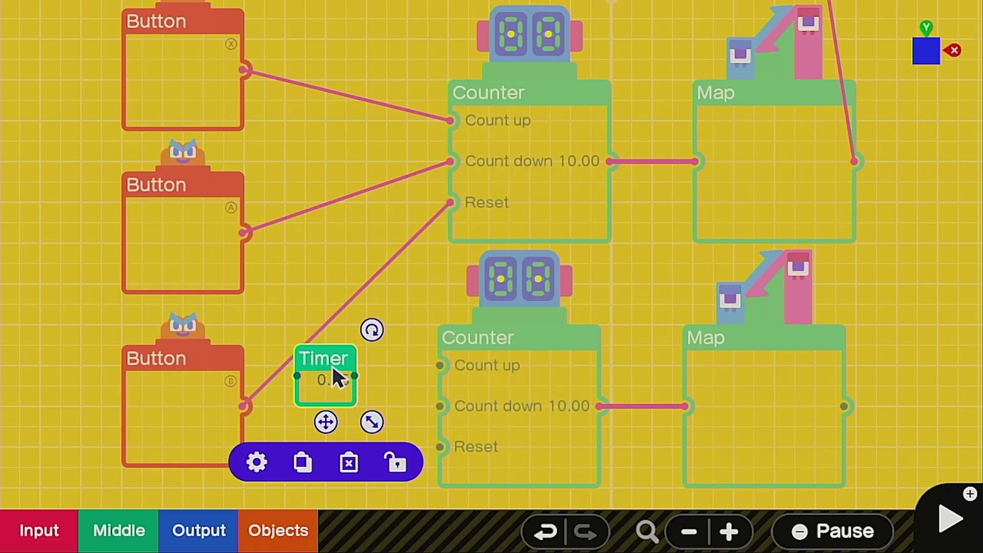
drag(333, 366, 382, 393)
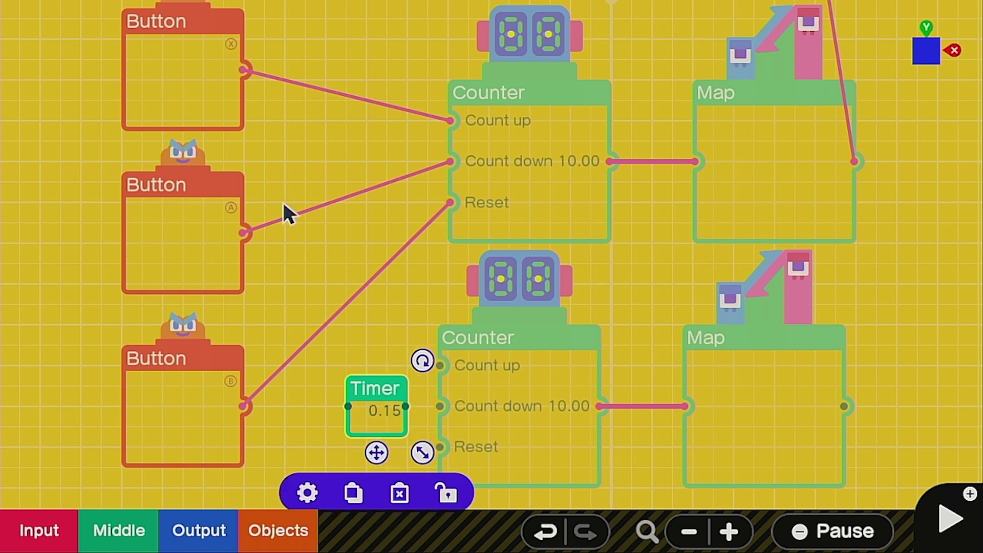
drag(245, 231, 348, 420)
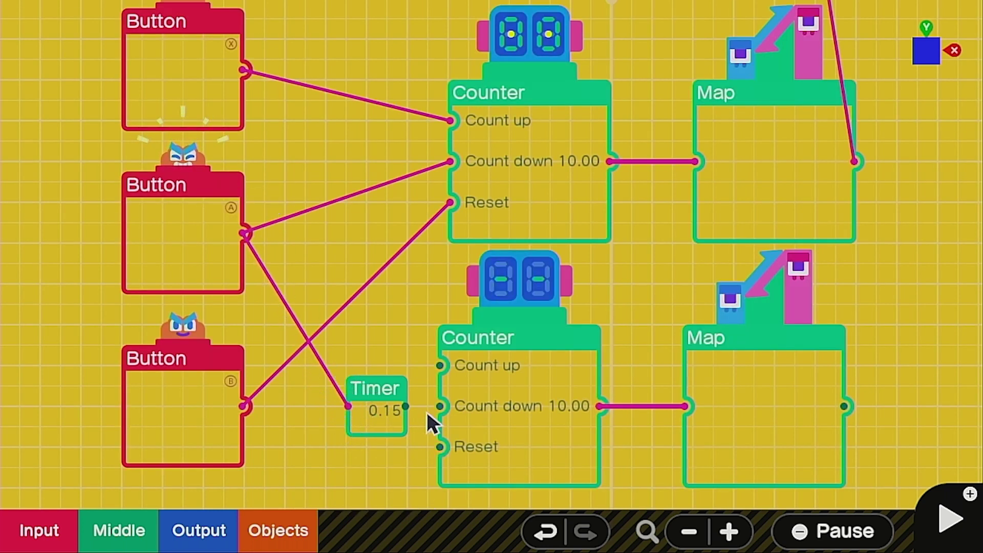
Step: Wire Timer to Count down, X to Count up, B to Reset, and lower Map to the red cylinder
drag(404, 407, 440, 406)
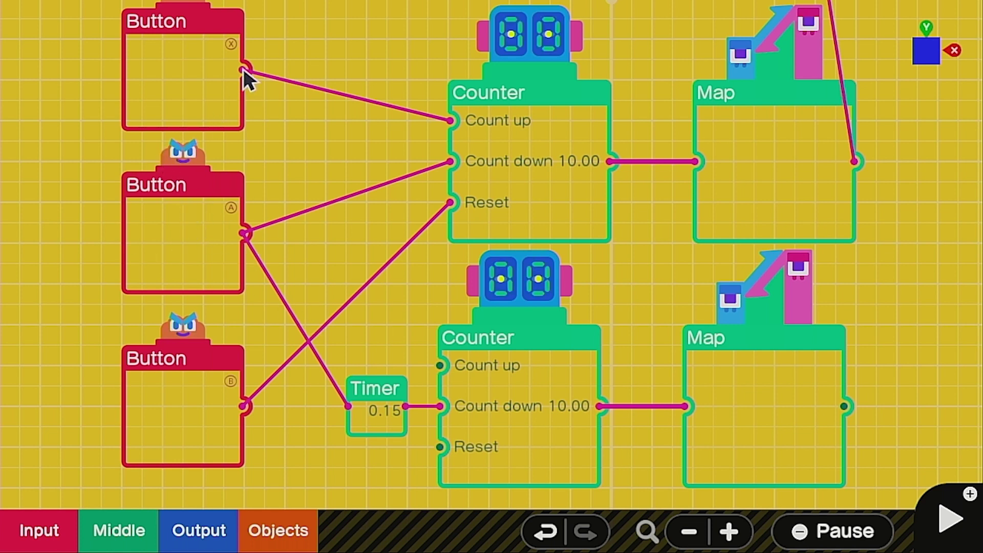
drag(244, 69, 440, 365)
drag(261, 405, 476, 470)
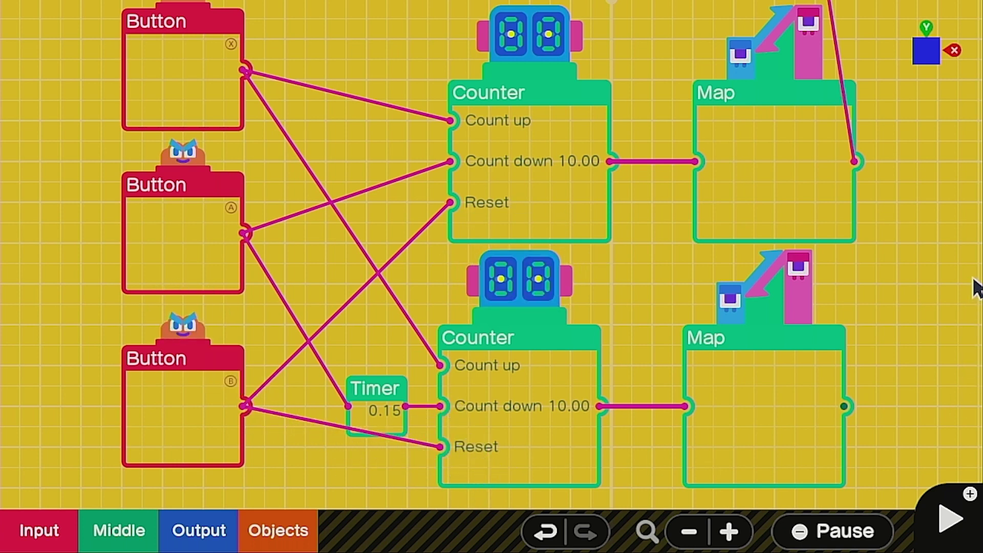
drag(845, 406, 715, 240)
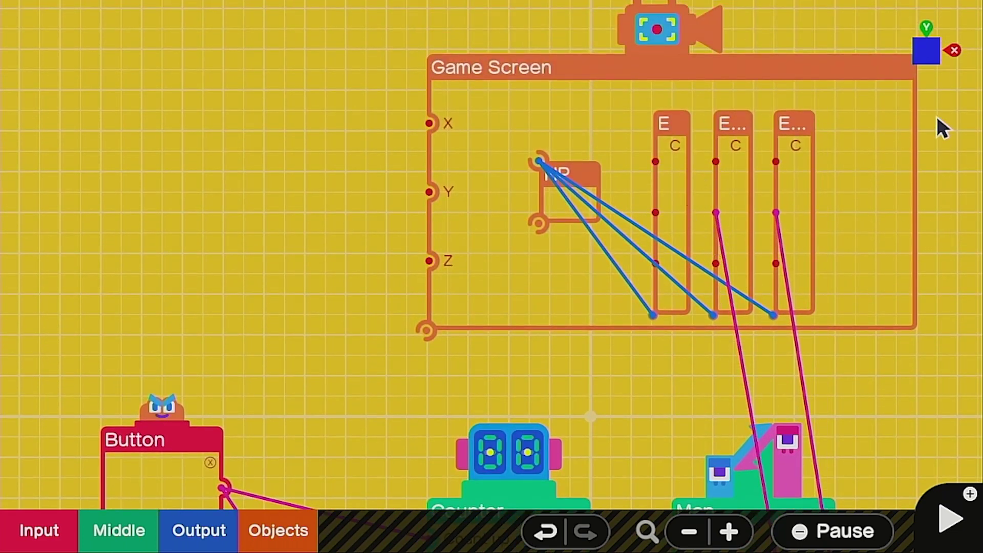